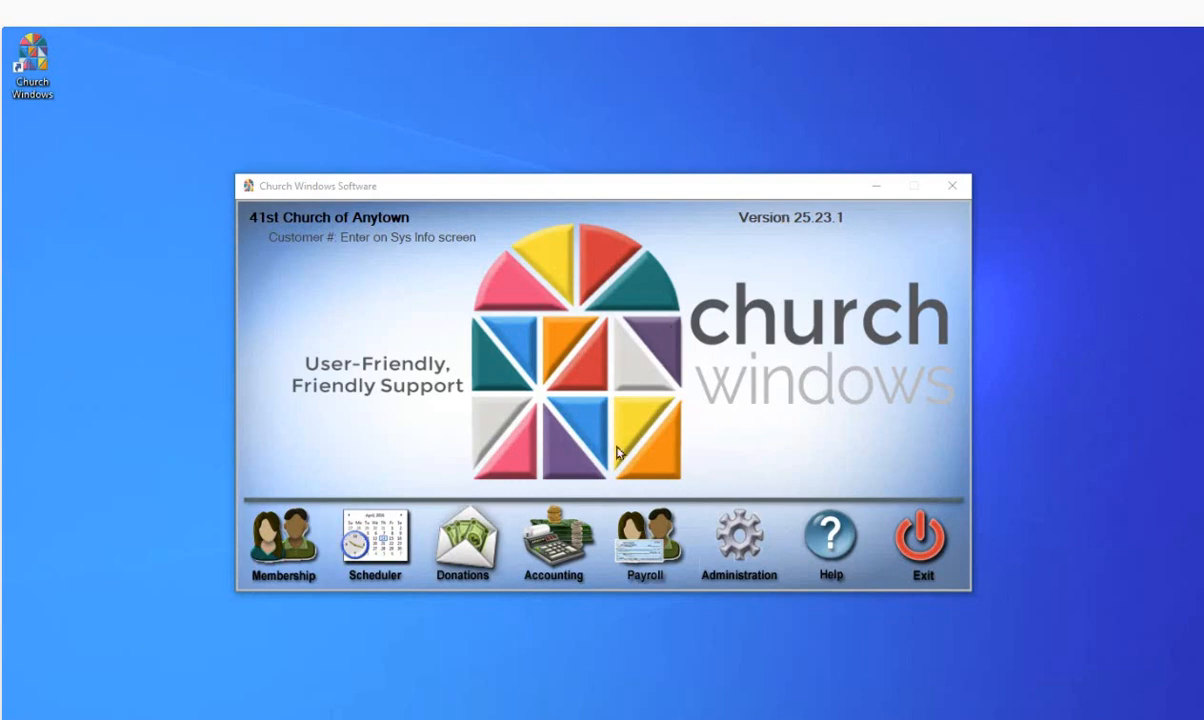
- From Accounting's Reports/Export tools, open Tax Forms and set the filing year to 2023
click(561, 552)
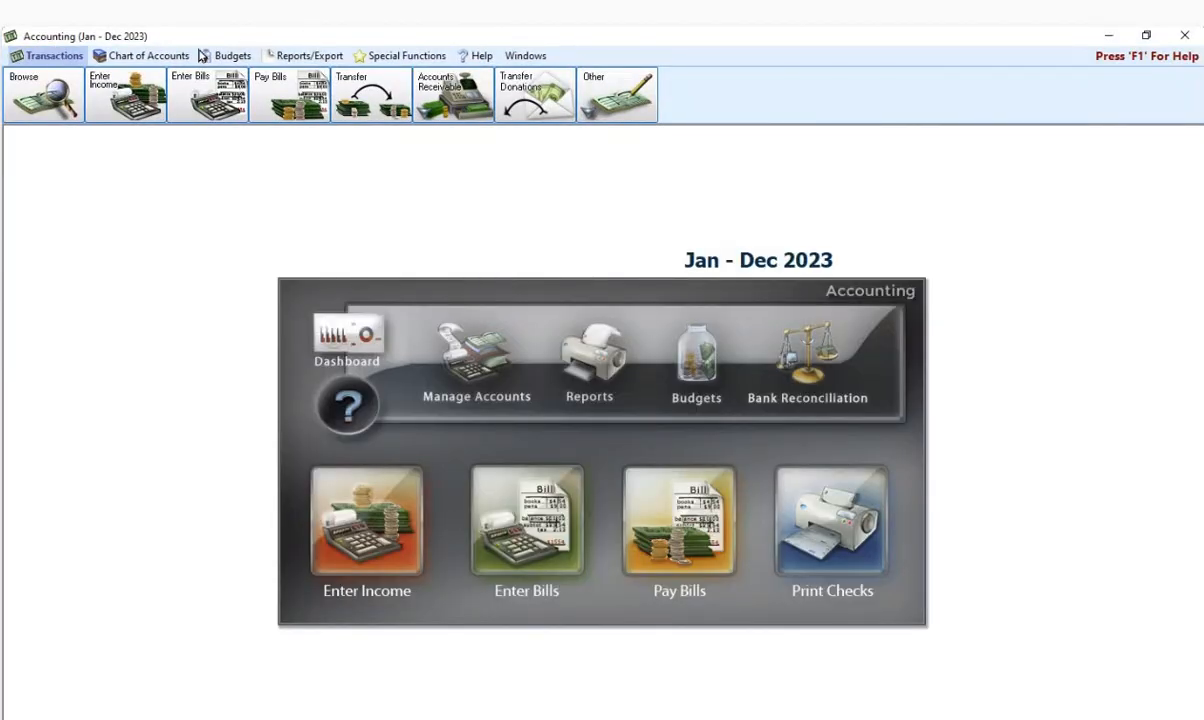
click(303, 56)
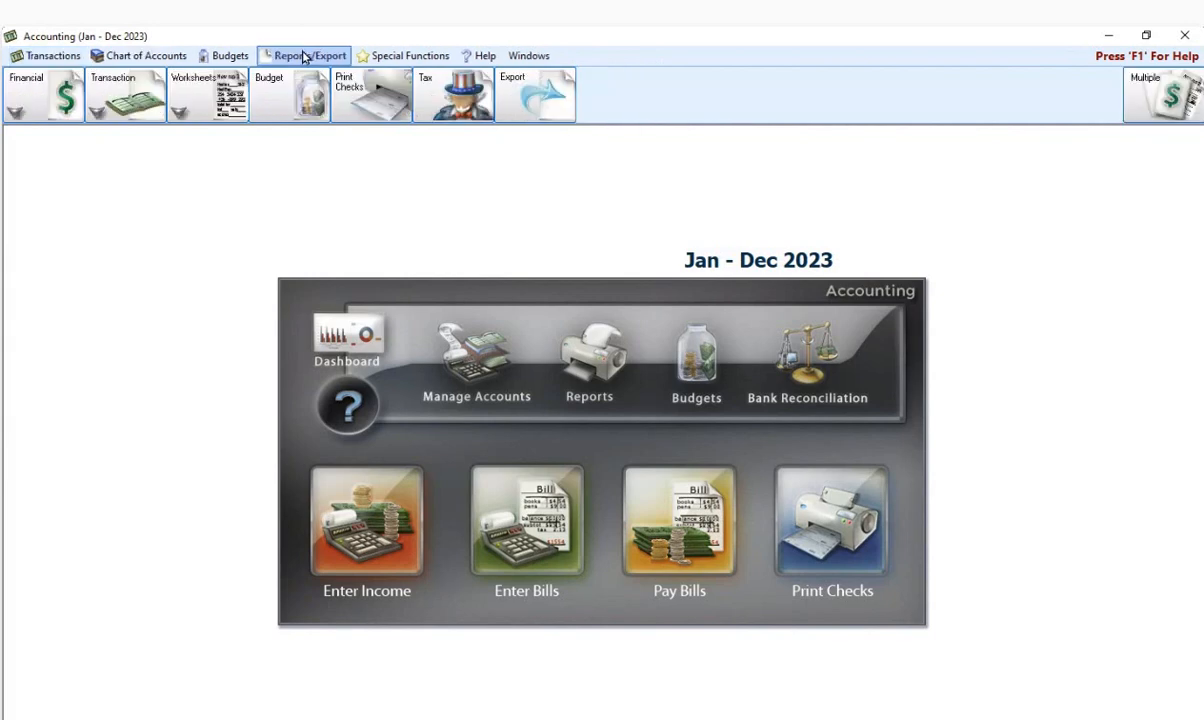
click(432, 90)
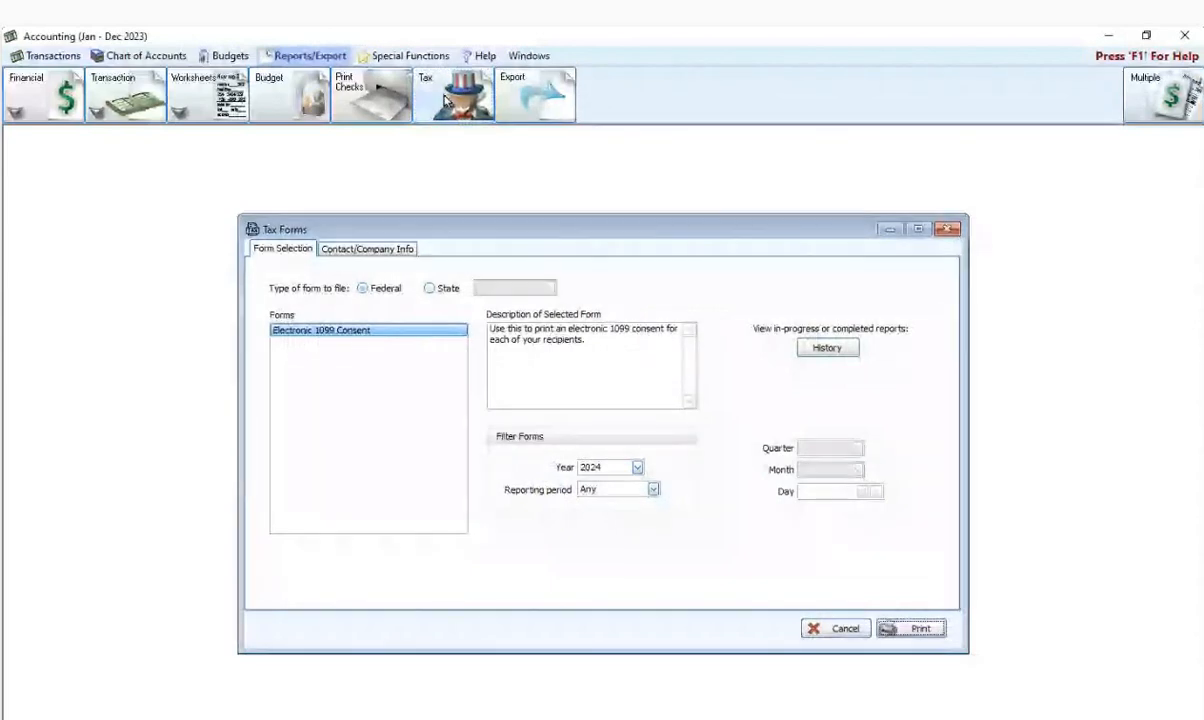
click(637, 467)
click(593, 495)
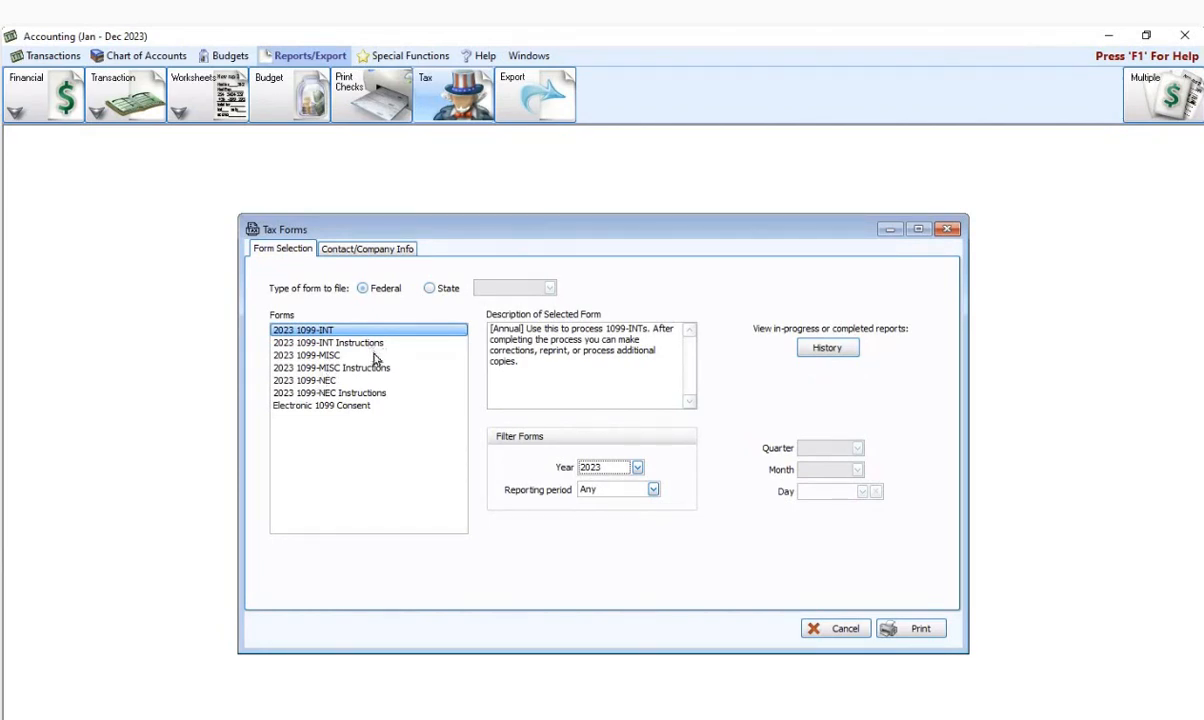
- Print the 2023 1099-NEC, tick both contractor payees, check a tax ID, then cancel the selection
click(326, 385)
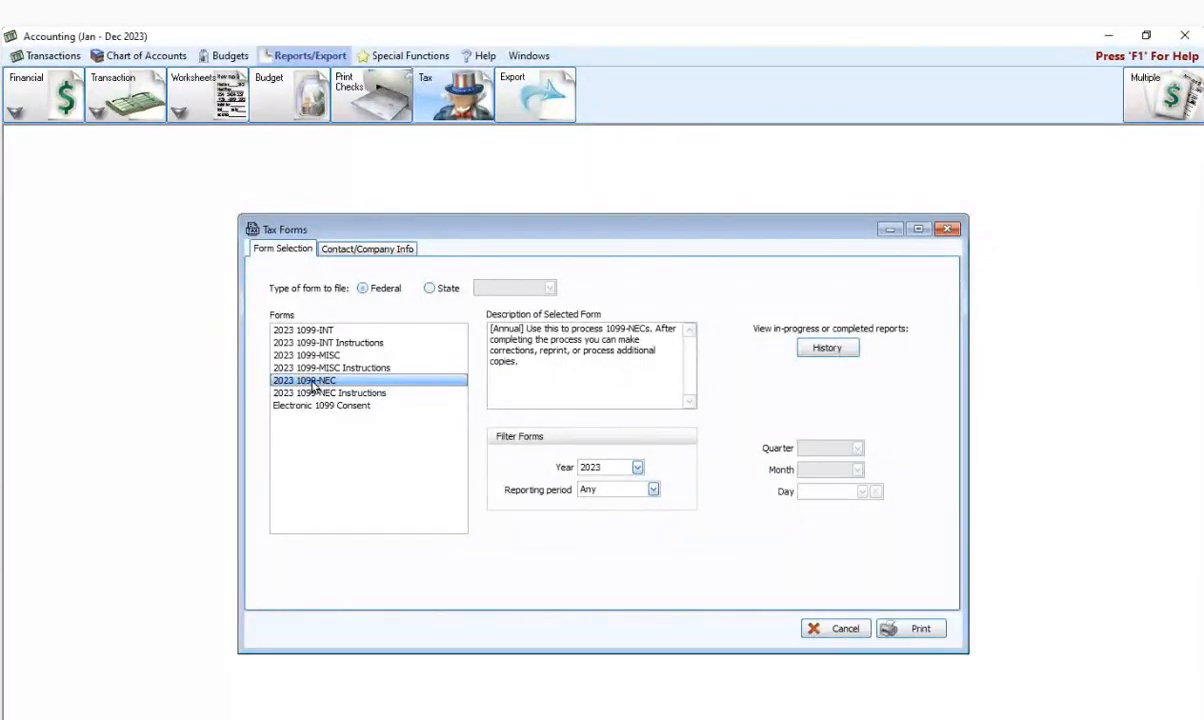
click(909, 629)
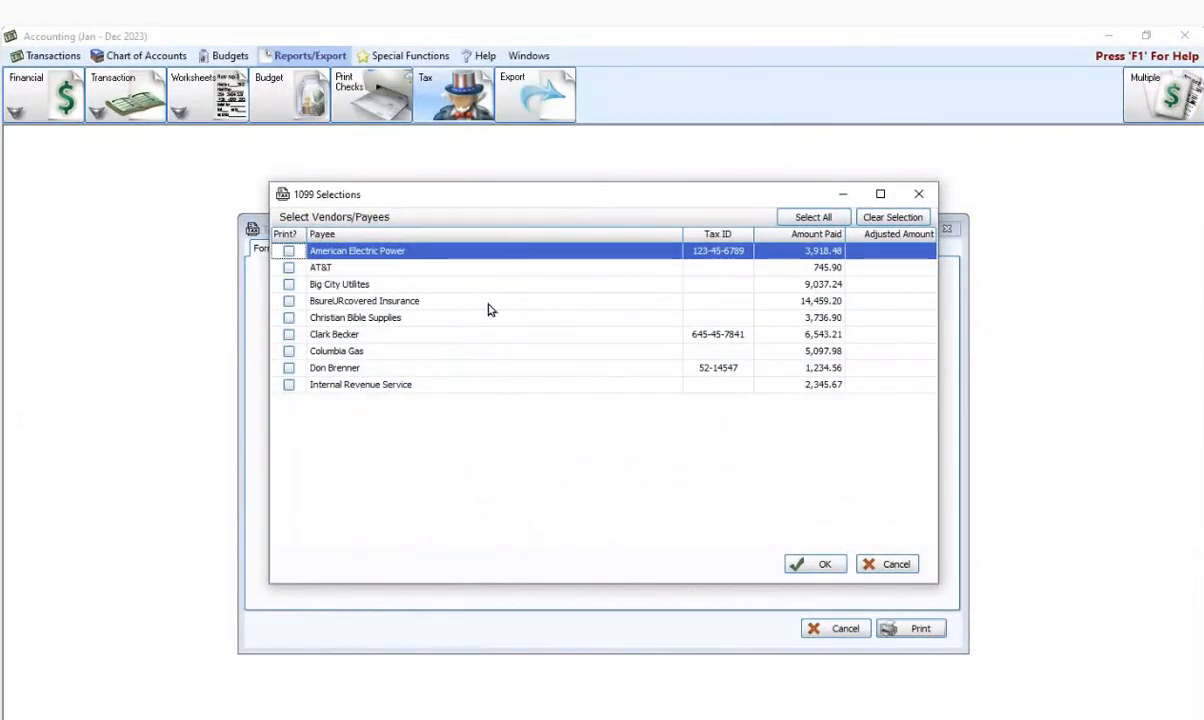
click(288, 334)
click(288, 368)
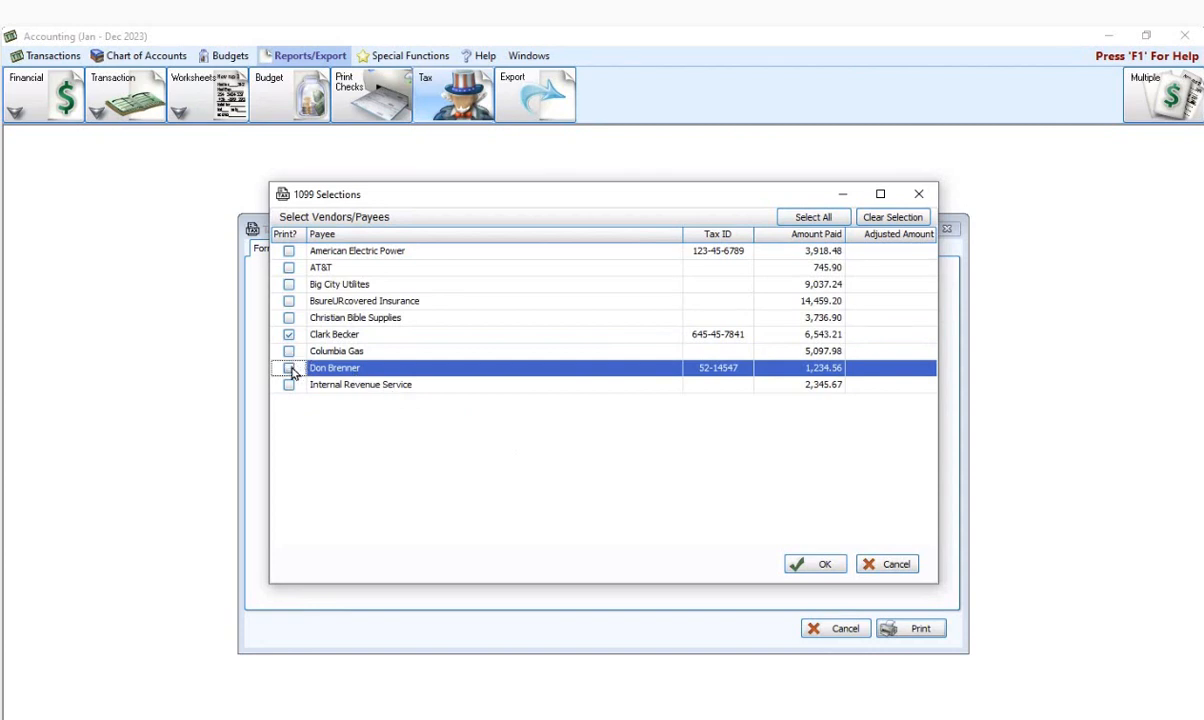
click(289, 368)
click(711, 339)
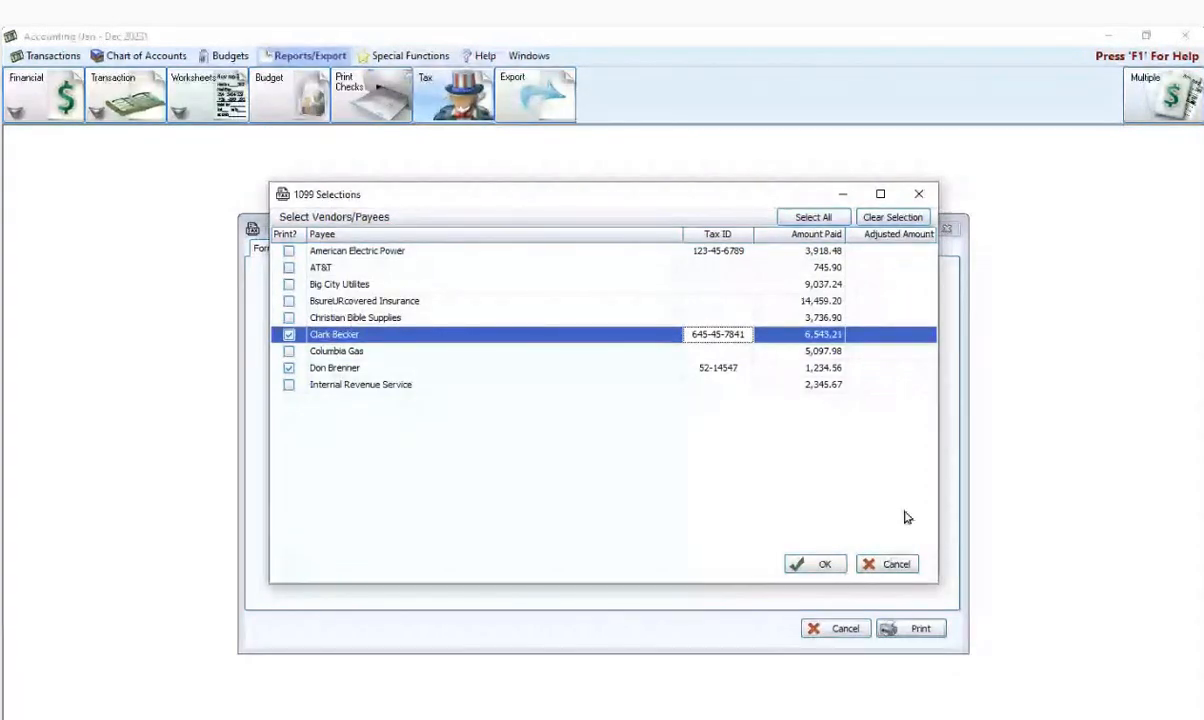
click(888, 564)
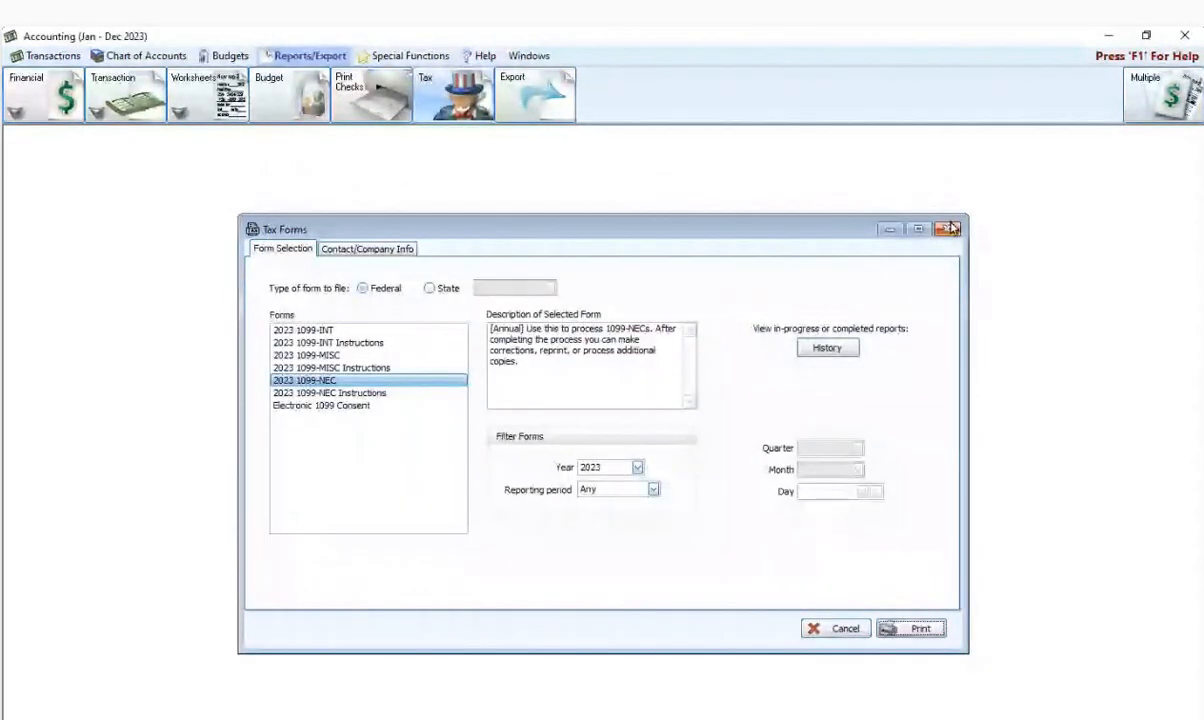
- Review the organ repair vendor's Vendor/Payee tax details under Accounts Payable in the Chart of Accounts
click(950, 229)
click(489, 398)
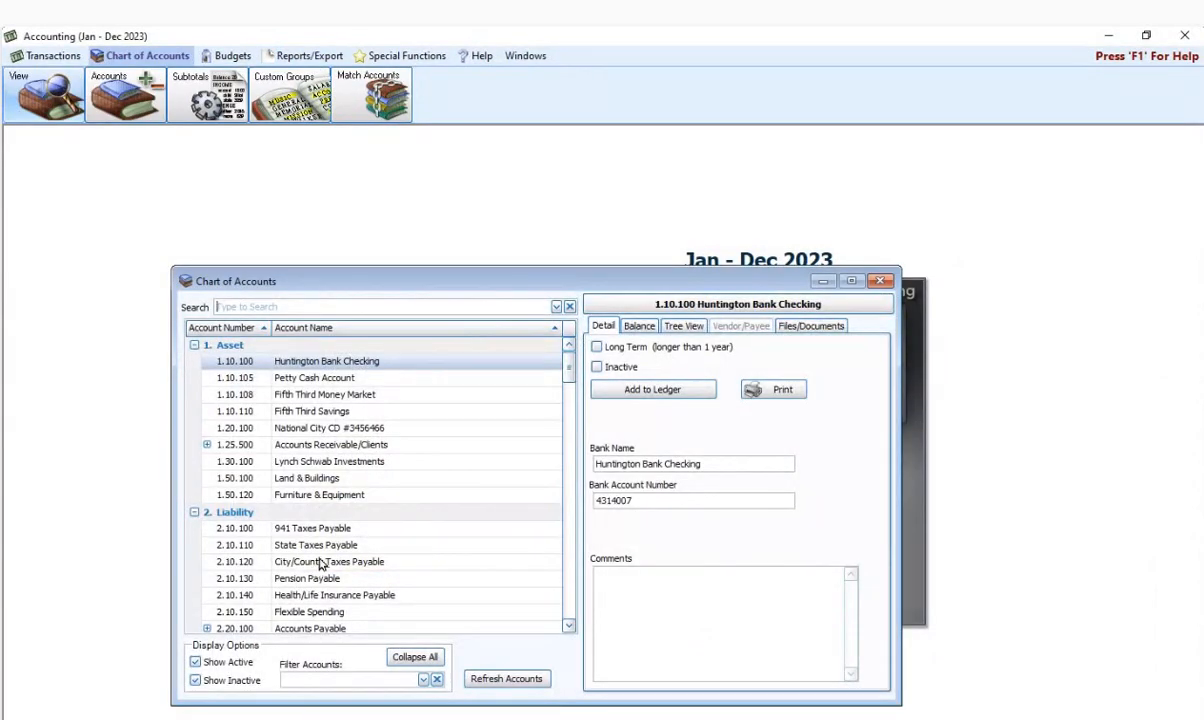
scroll(305, 560, down, 1)
click(207, 595)
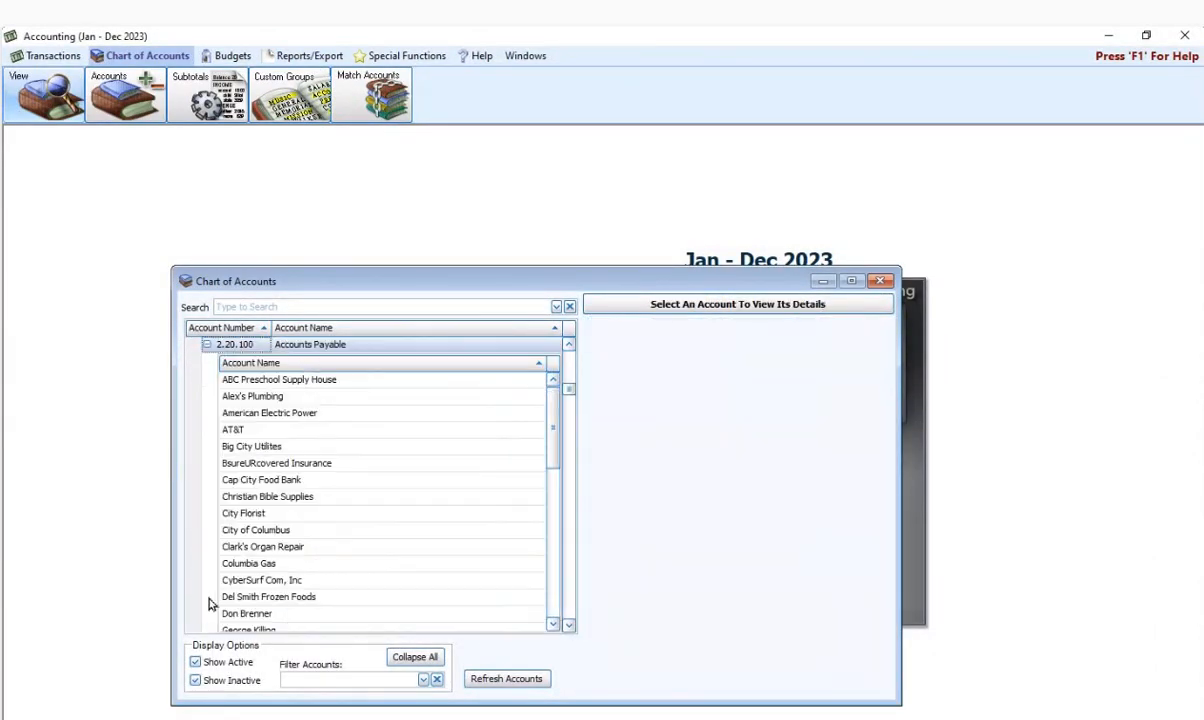
click(262, 546)
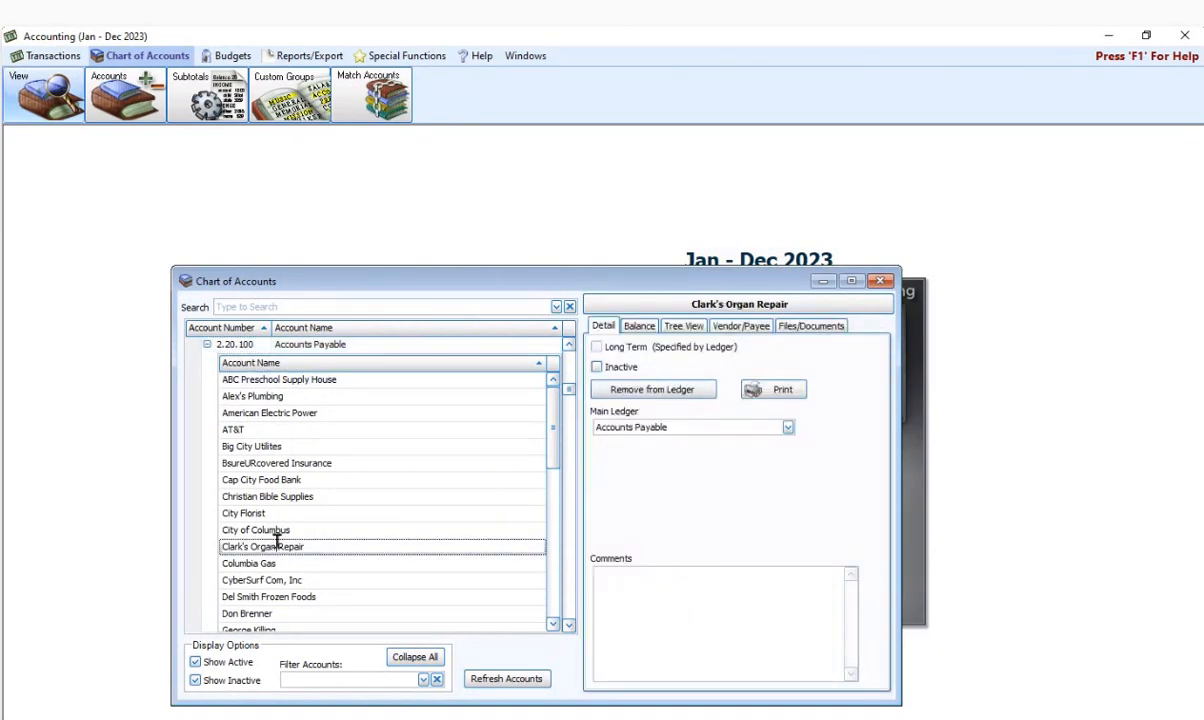
click(740, 326)
scroll(880, 433, down, 5)
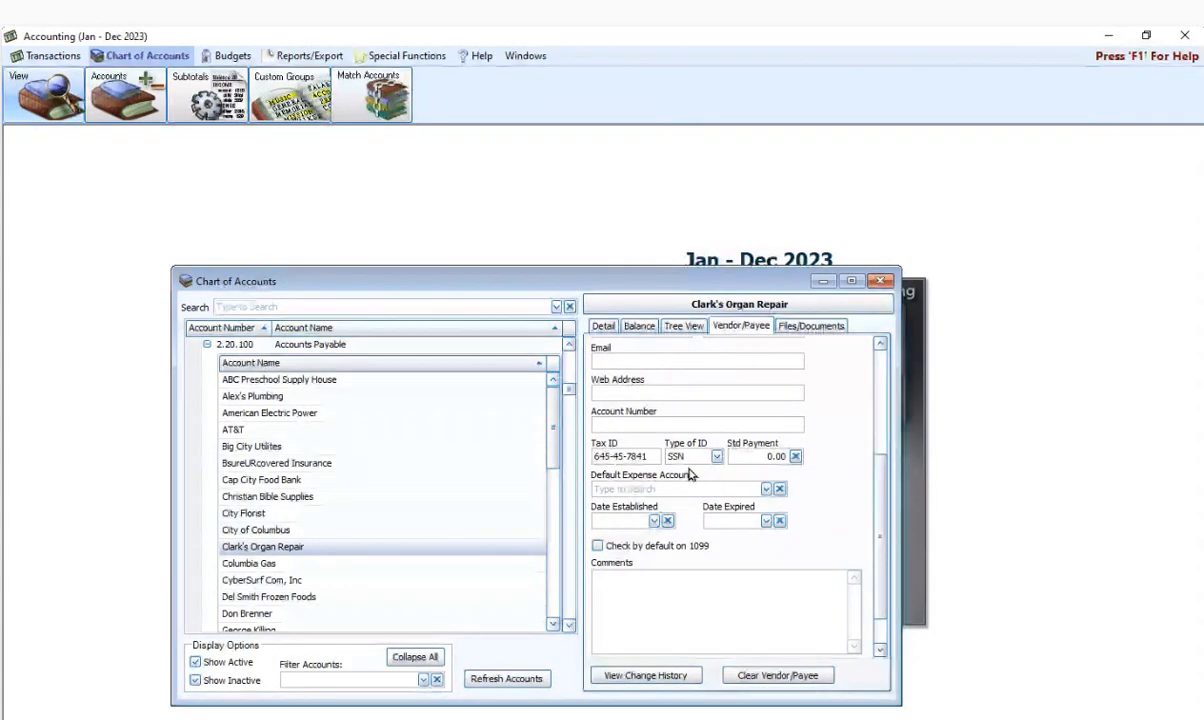
click(880, 282)
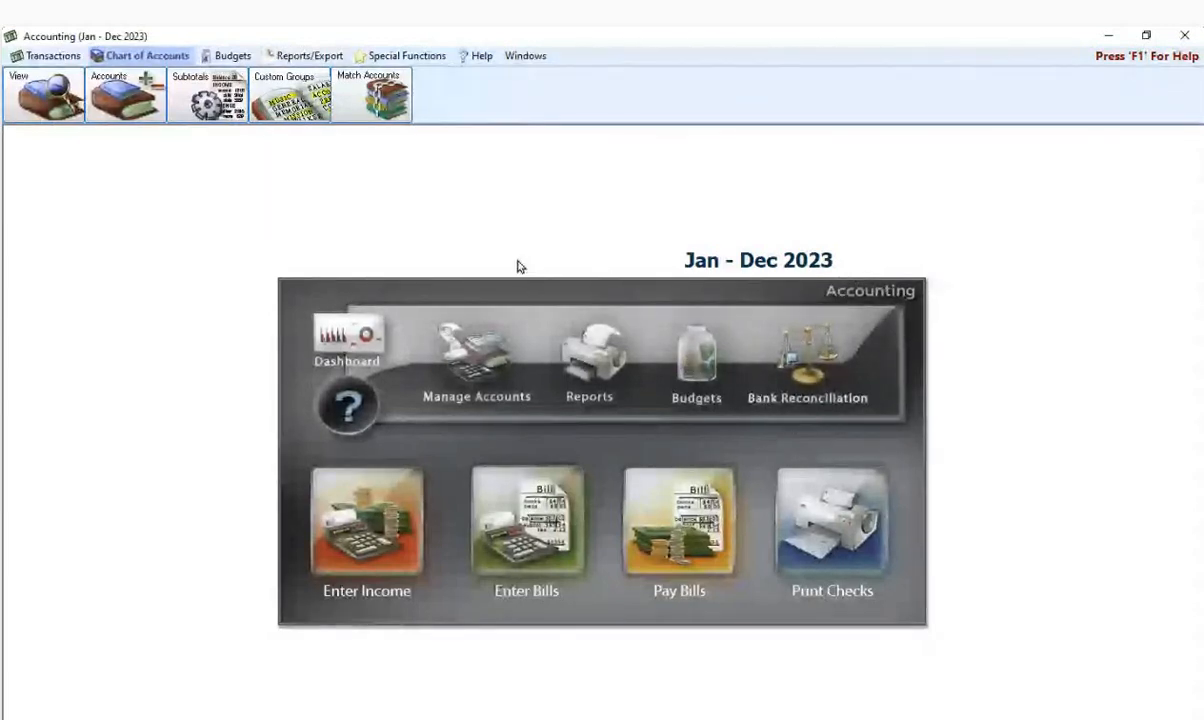
- Reopen Tax Forms and set the filing year to 2023
click(303, 56)
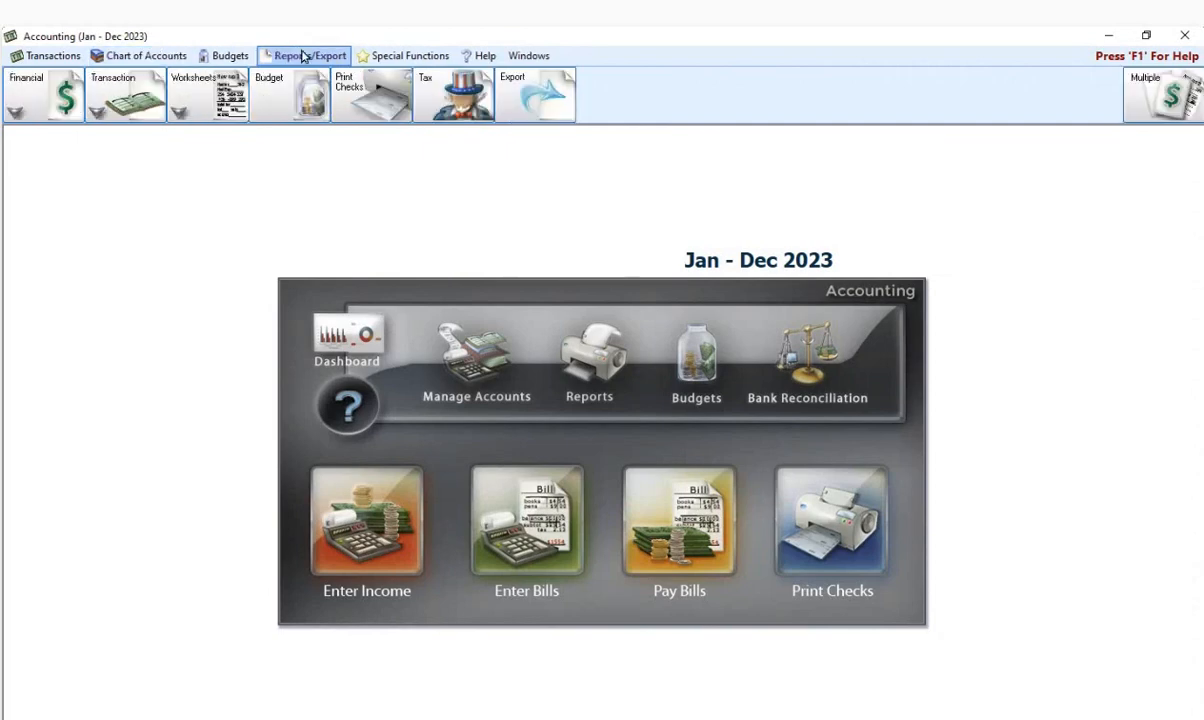
click(456, 84)
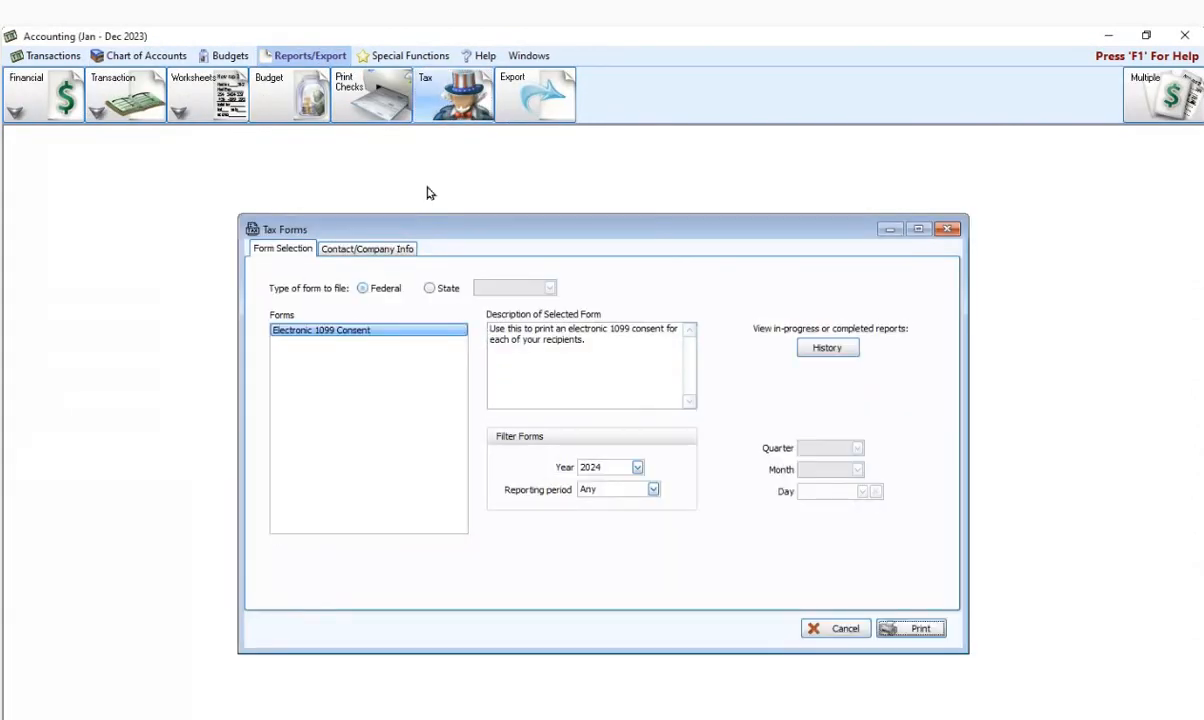
click(637, 467)
click(605, 484)
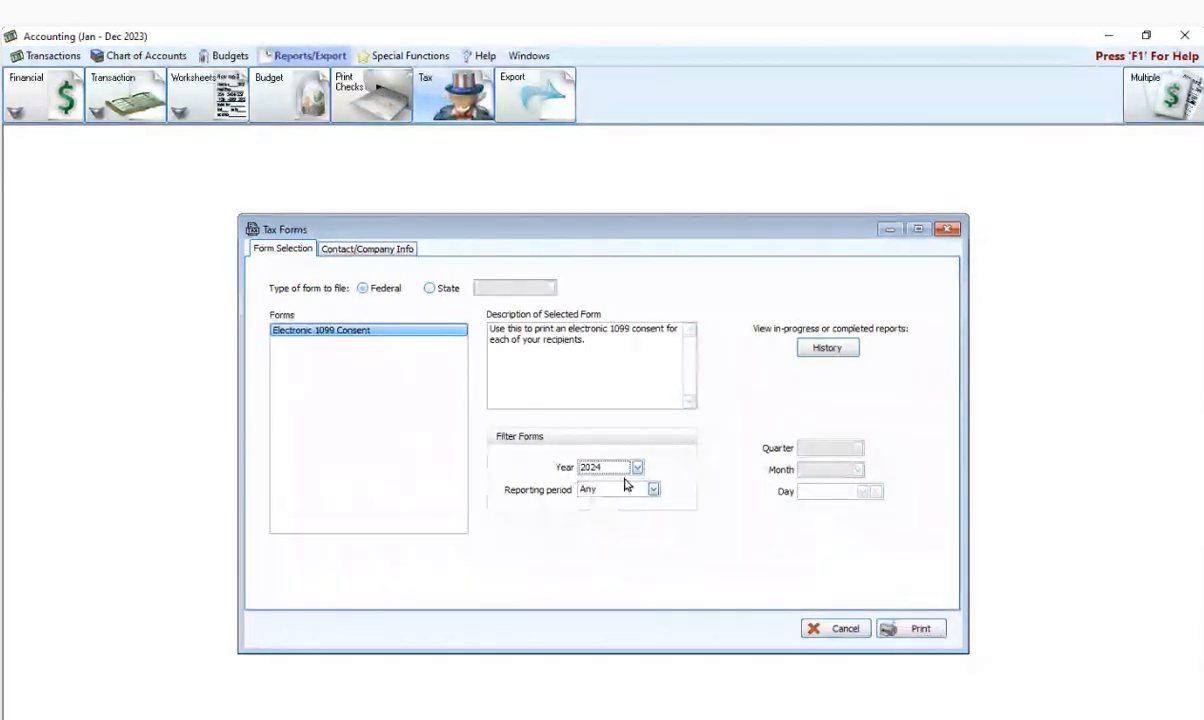
click(637, 467)
click(615, 495)
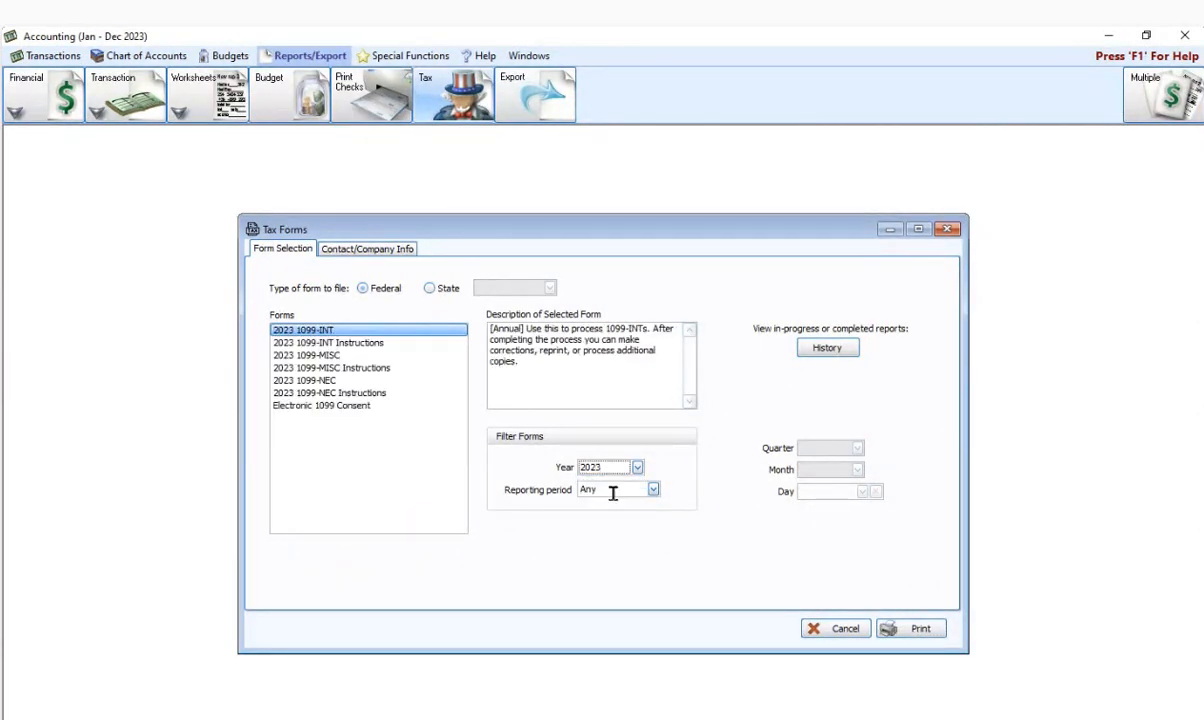
- Print the 2023 1099-NEC with both contractor payees ticked and confirmed
click(329, 382)
click(908, 632)
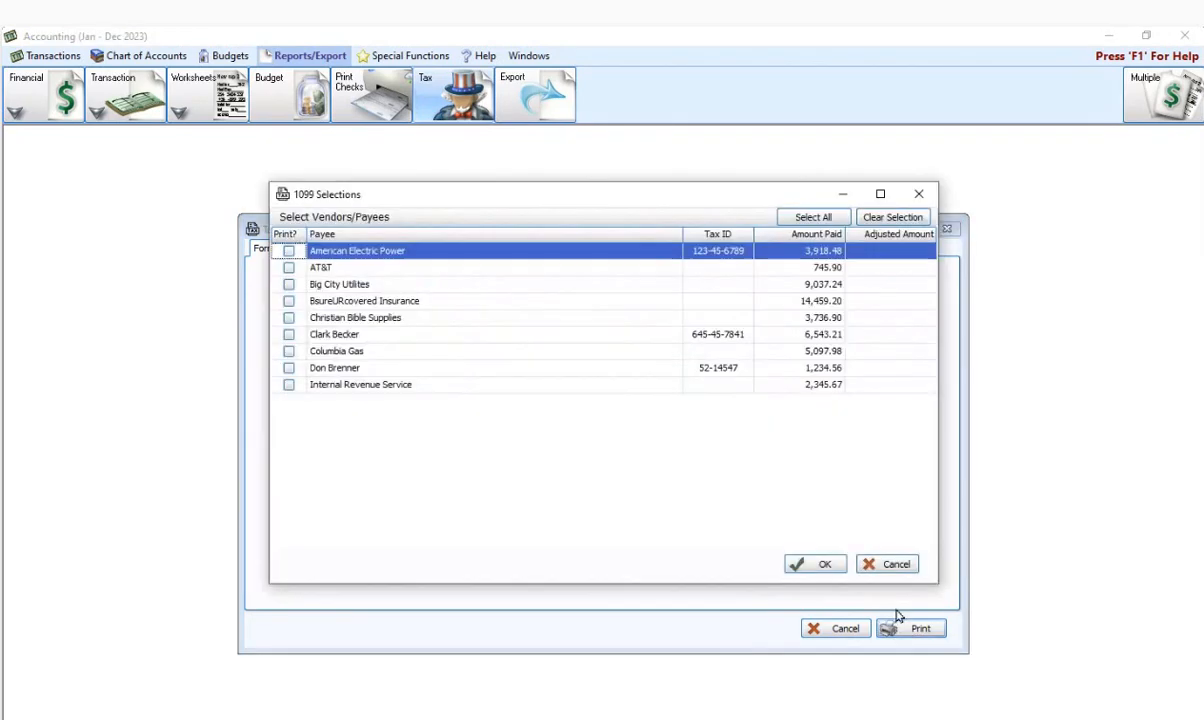
click(288, 334)
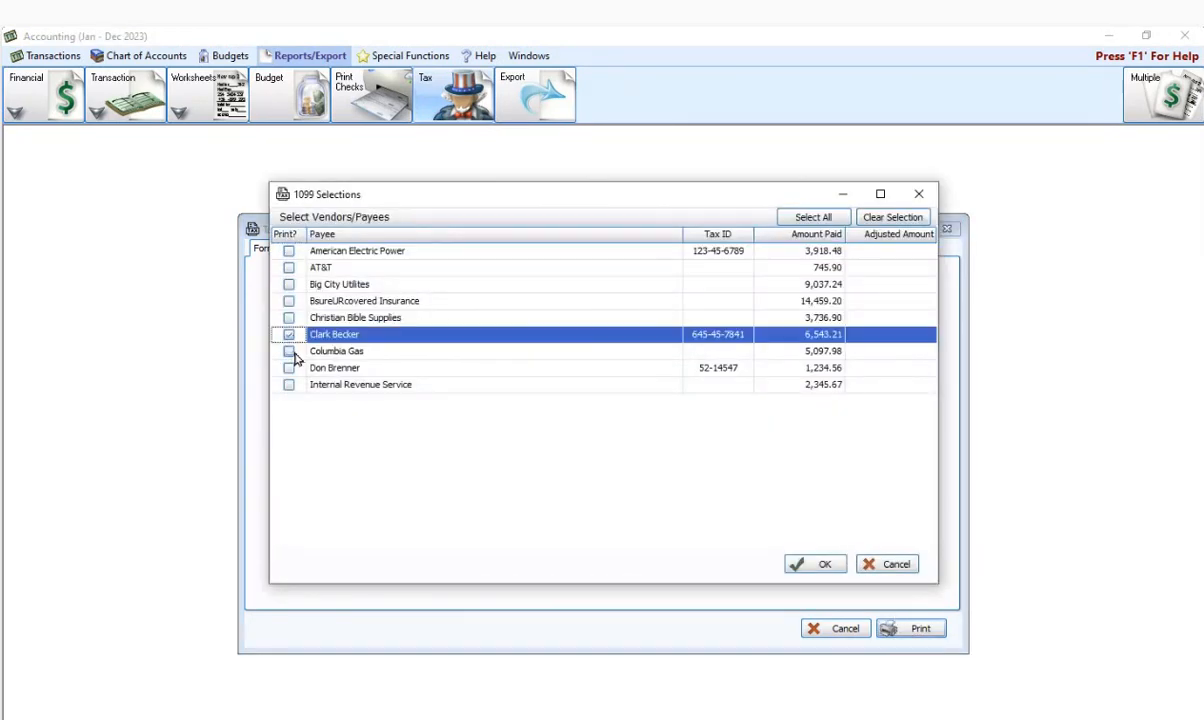
click(288, 368)
click(289, 368)
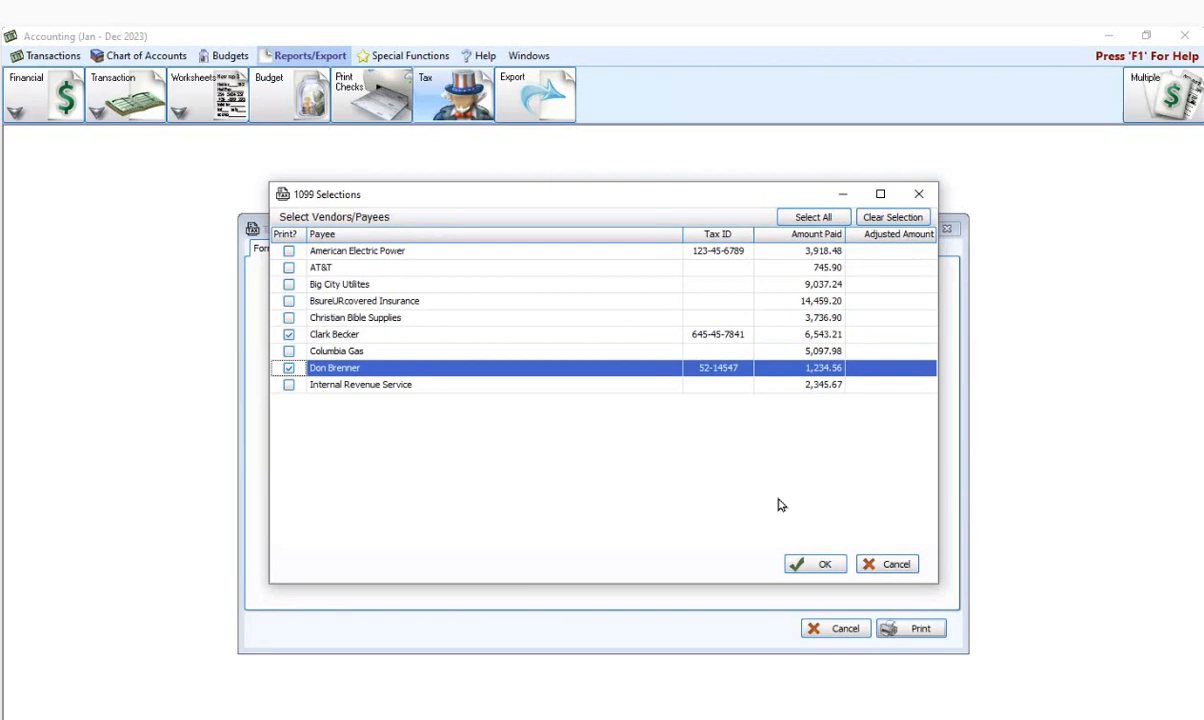
click(818, 566)
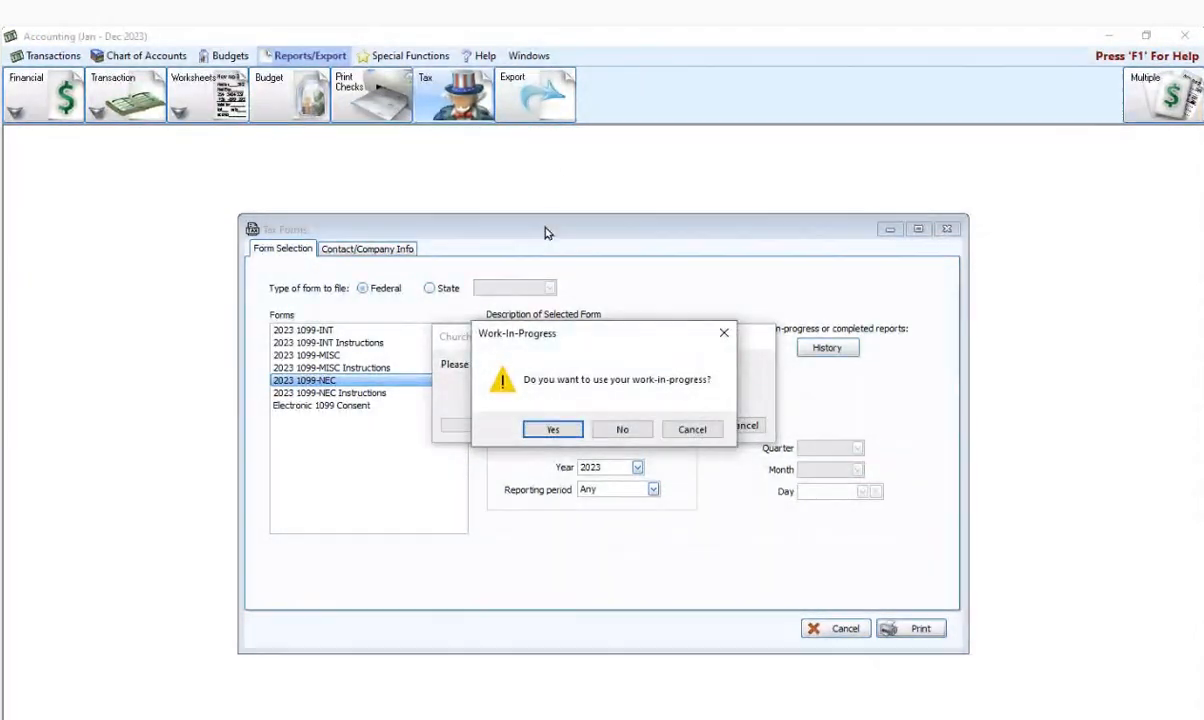
- Decline the work-in-progress, choose 'No thanks, start processing', and accept the payer TIN
click(624, 429)
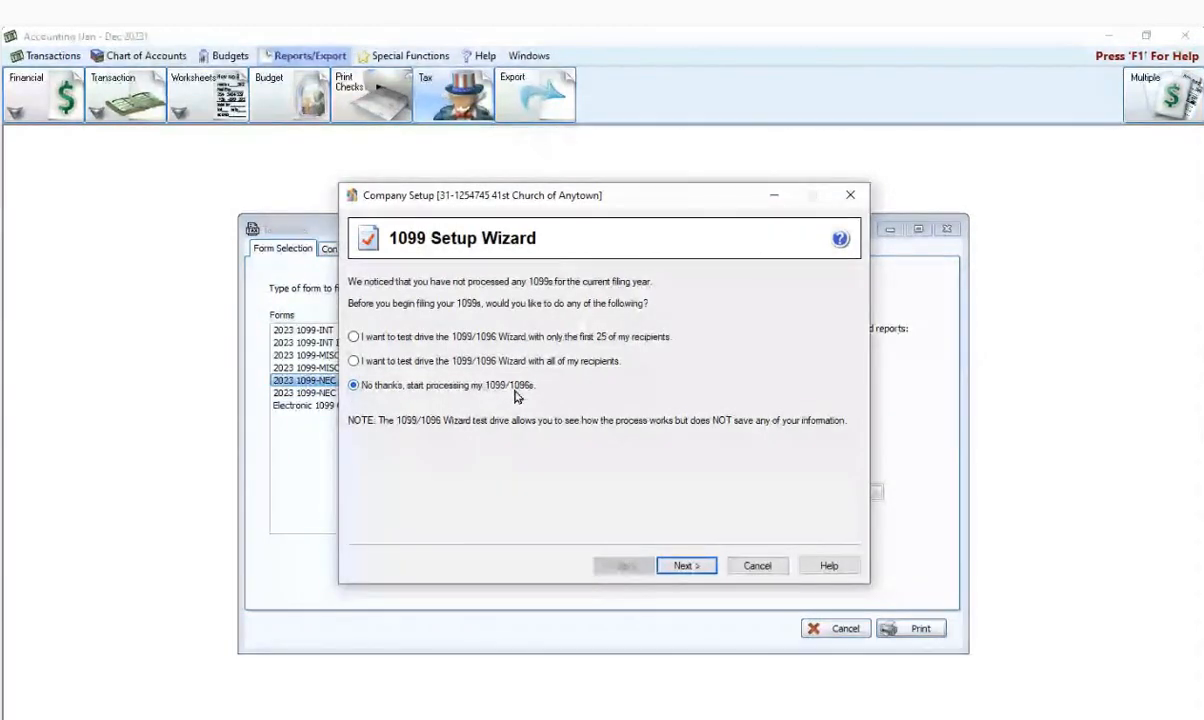
click(684, 567)
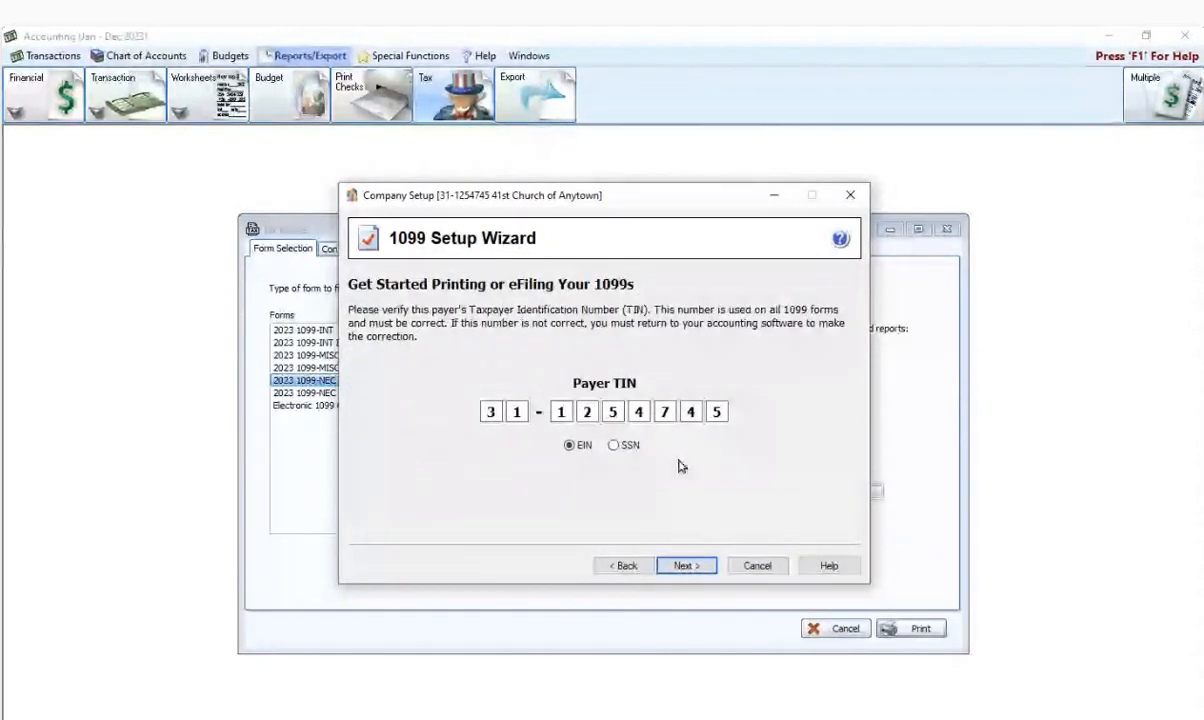
click(687, 567)
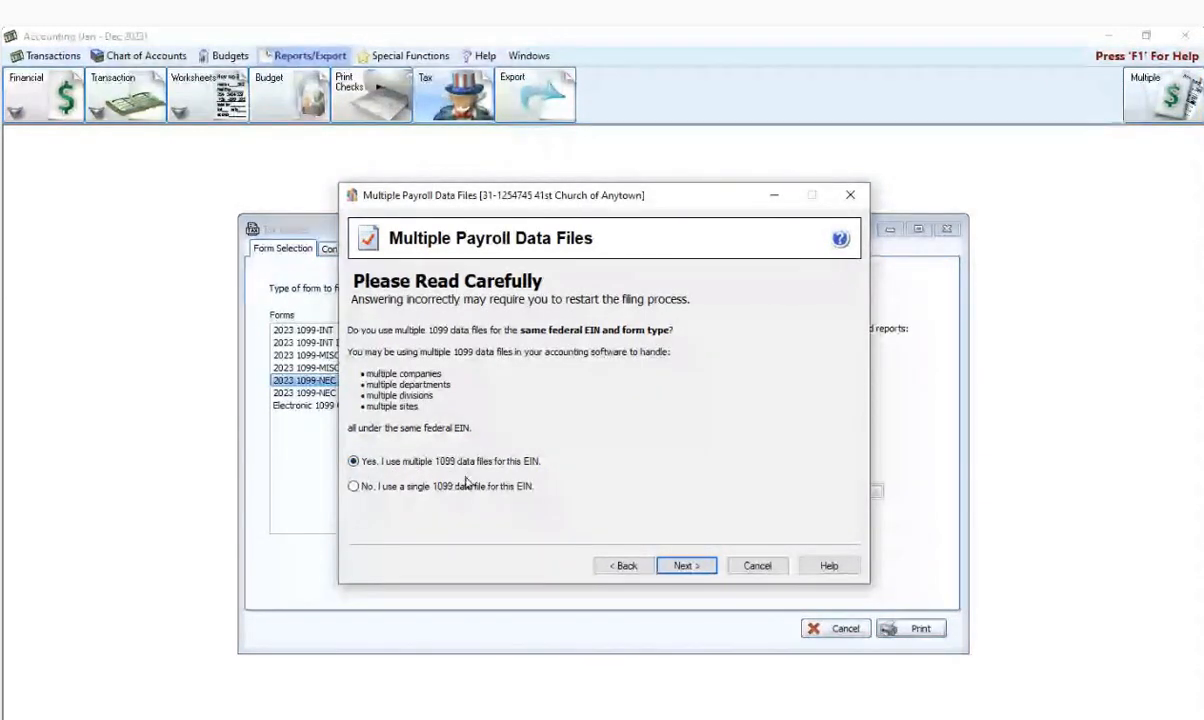
- Confirm 'Yes, I use multiple 1099 data files for this EIN' and continue
click(682, 566)
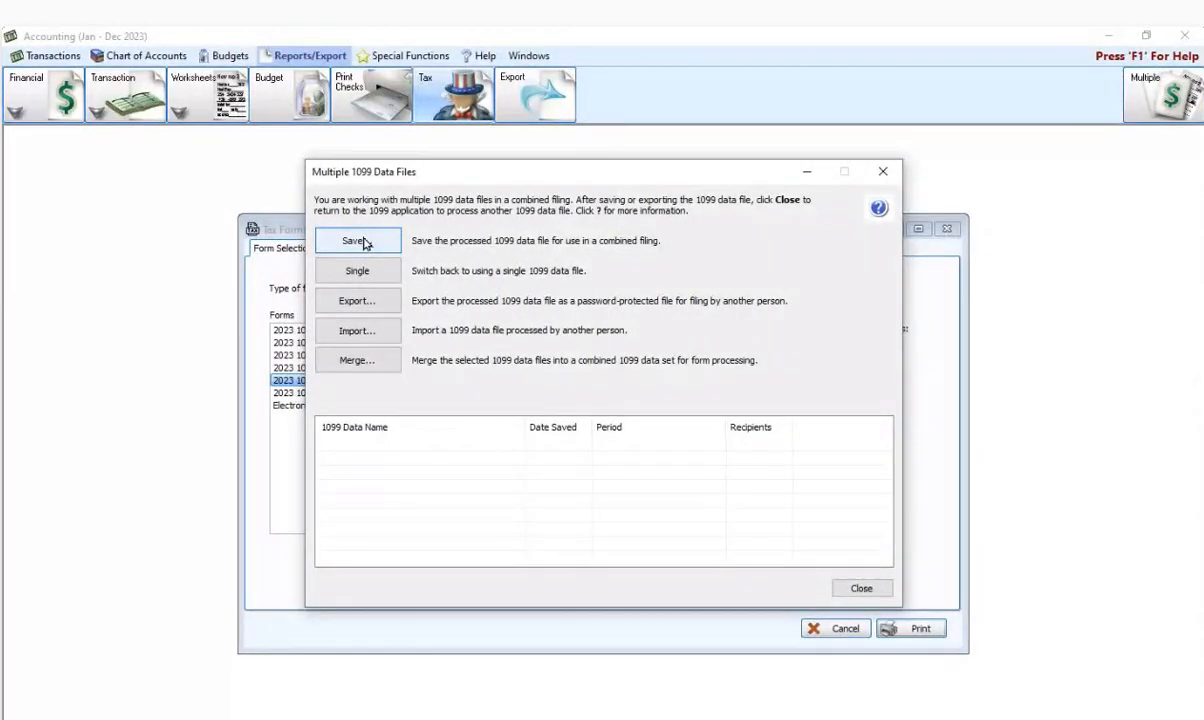
click(358, 241)
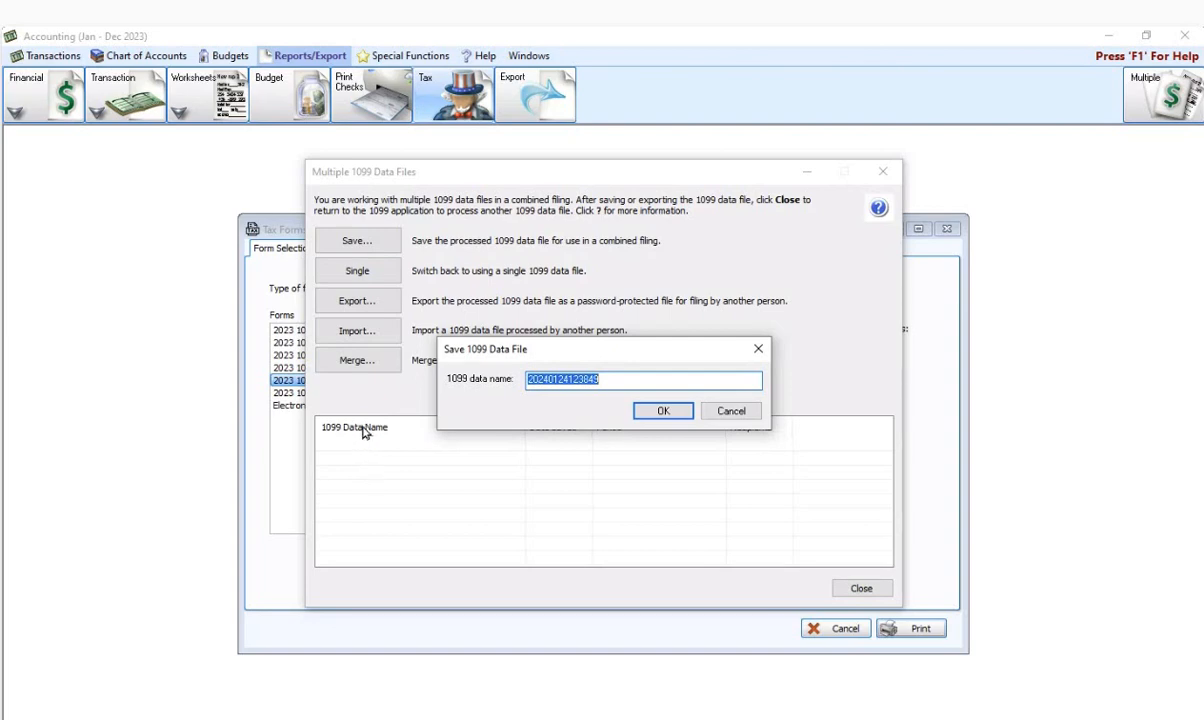
click(659, 411)
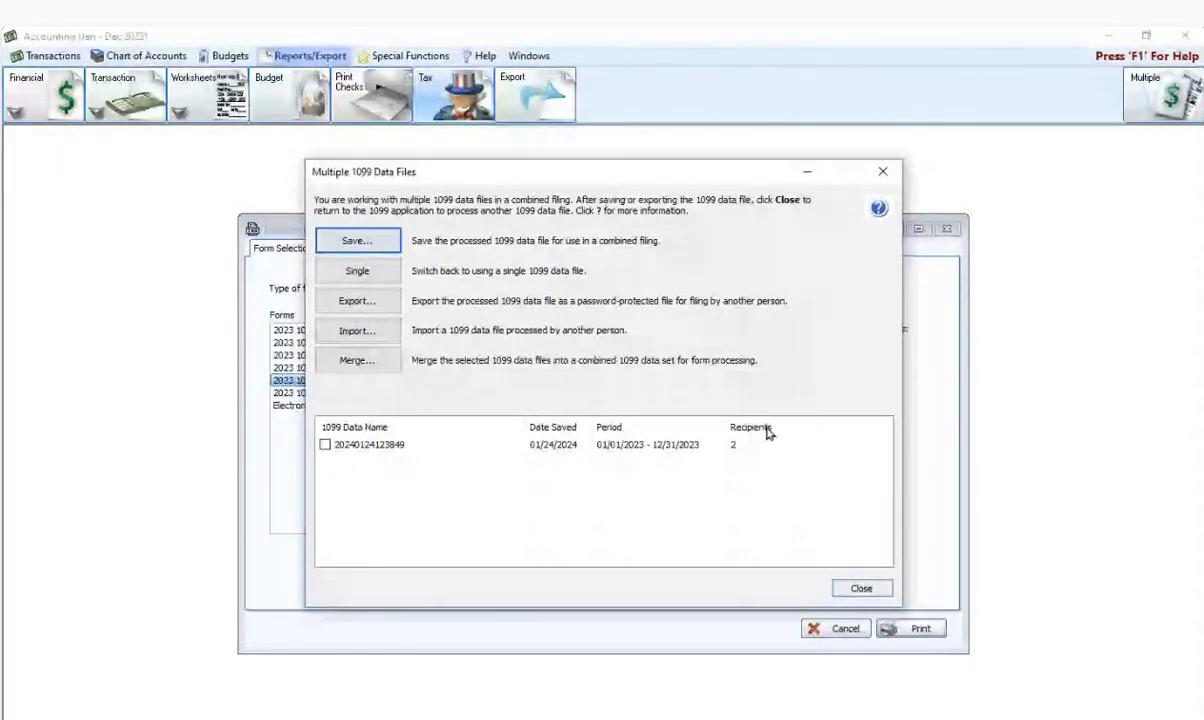
click(860, 590)
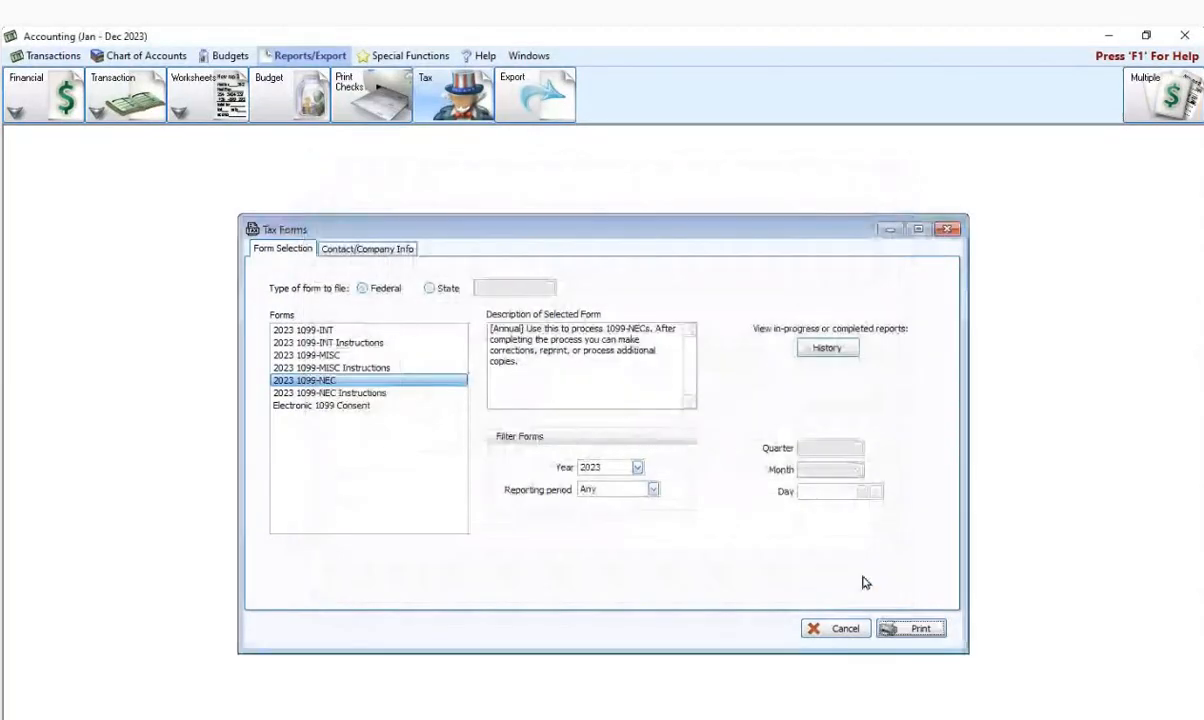
click(948, 231)
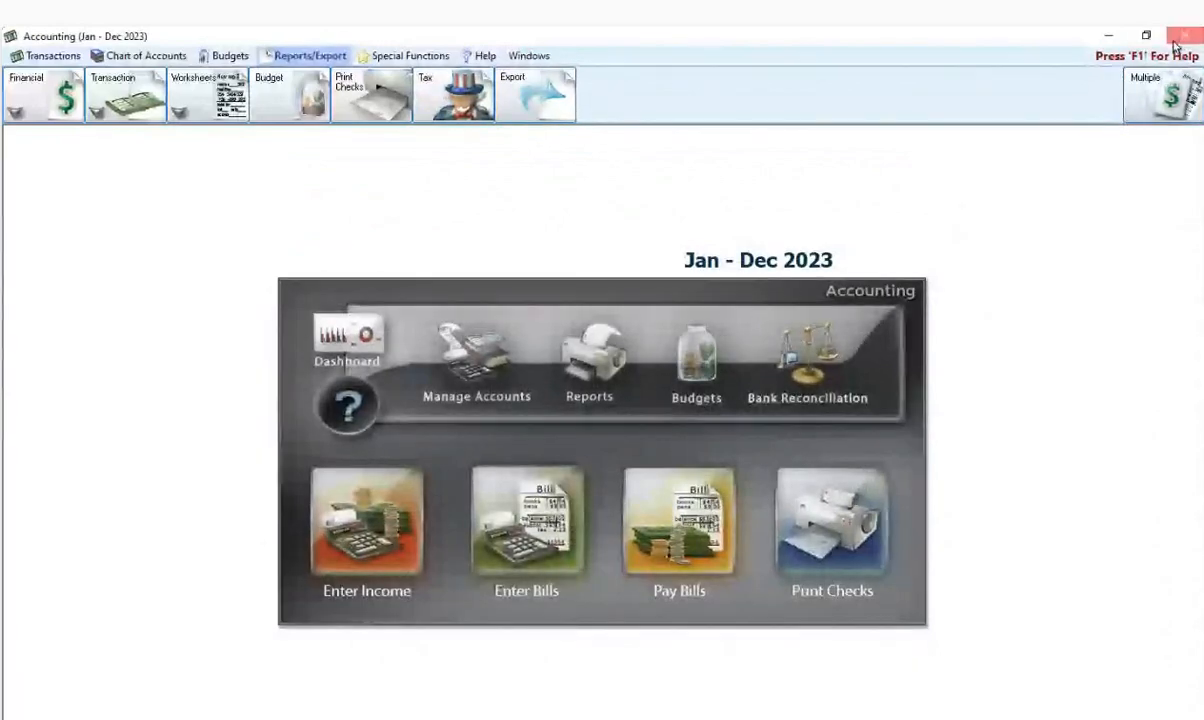
click(1176, 40)
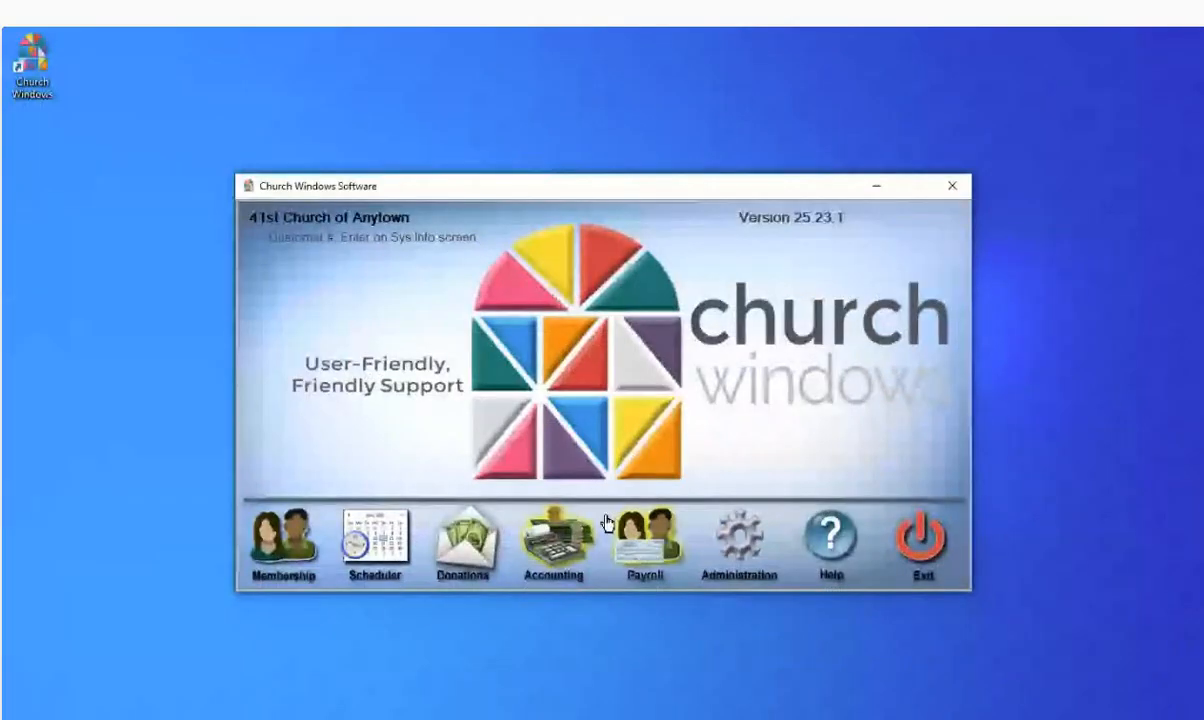
- In the Payroll module, open Tax Forms via Reports/Export > Tax Reports
click(648, 554)
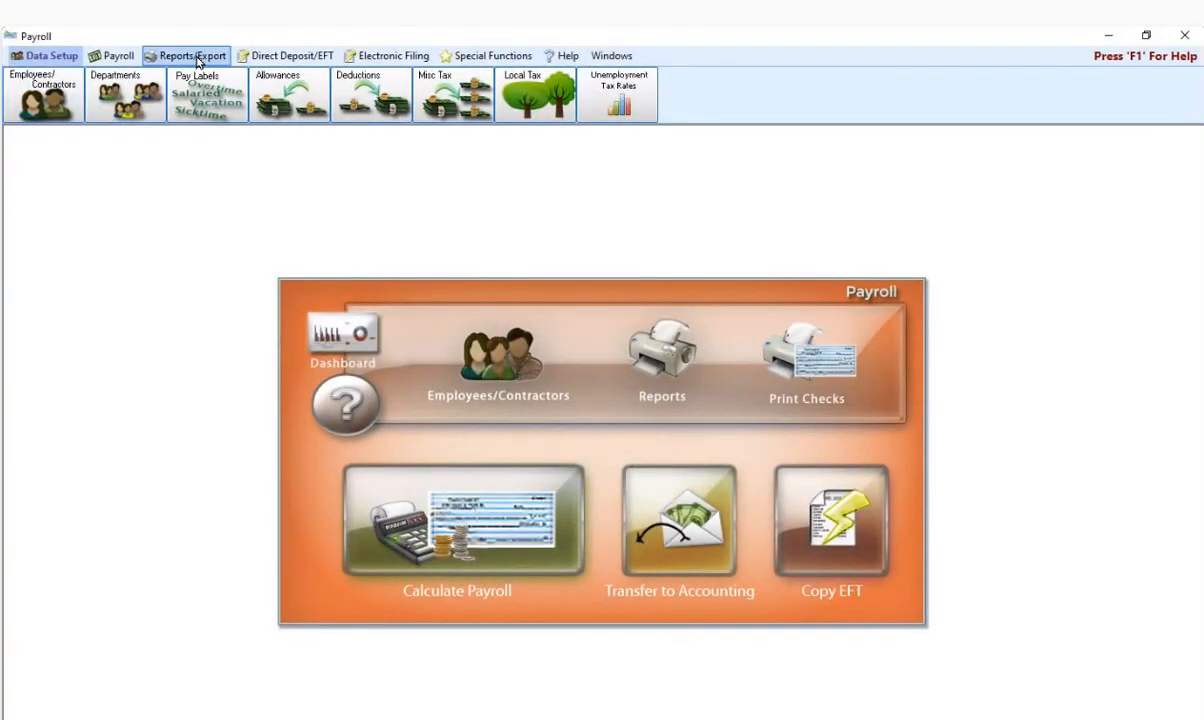
click(197, 62)
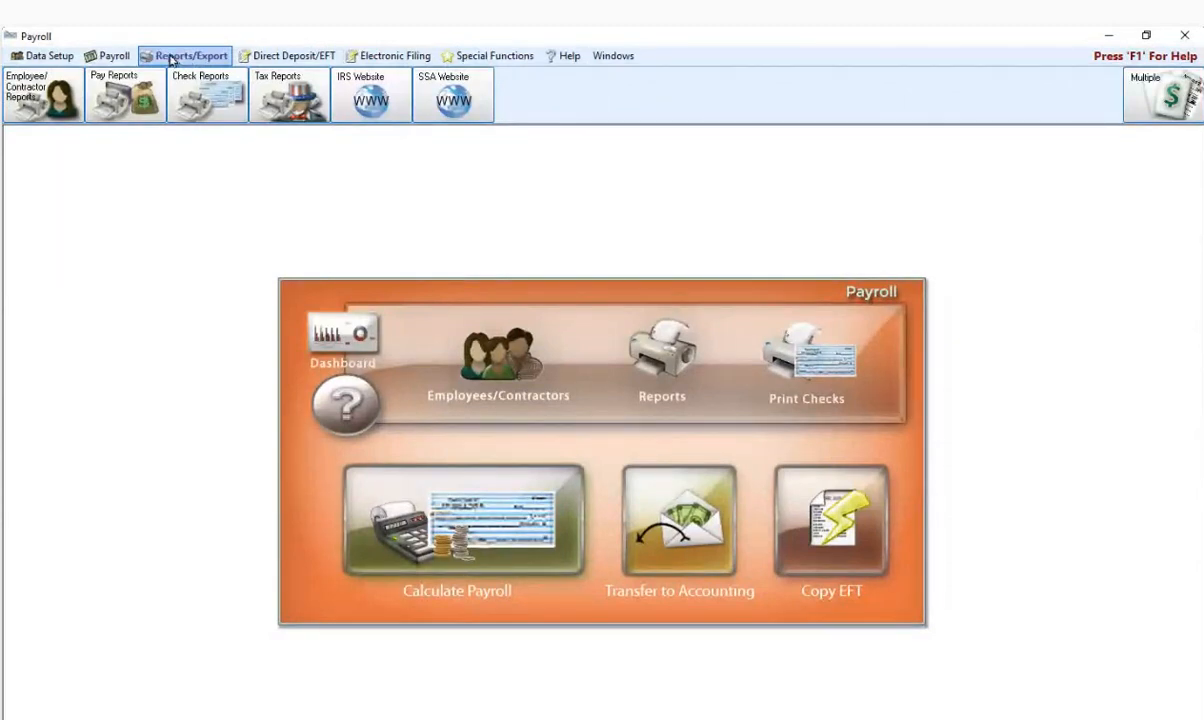
click(281, 102)
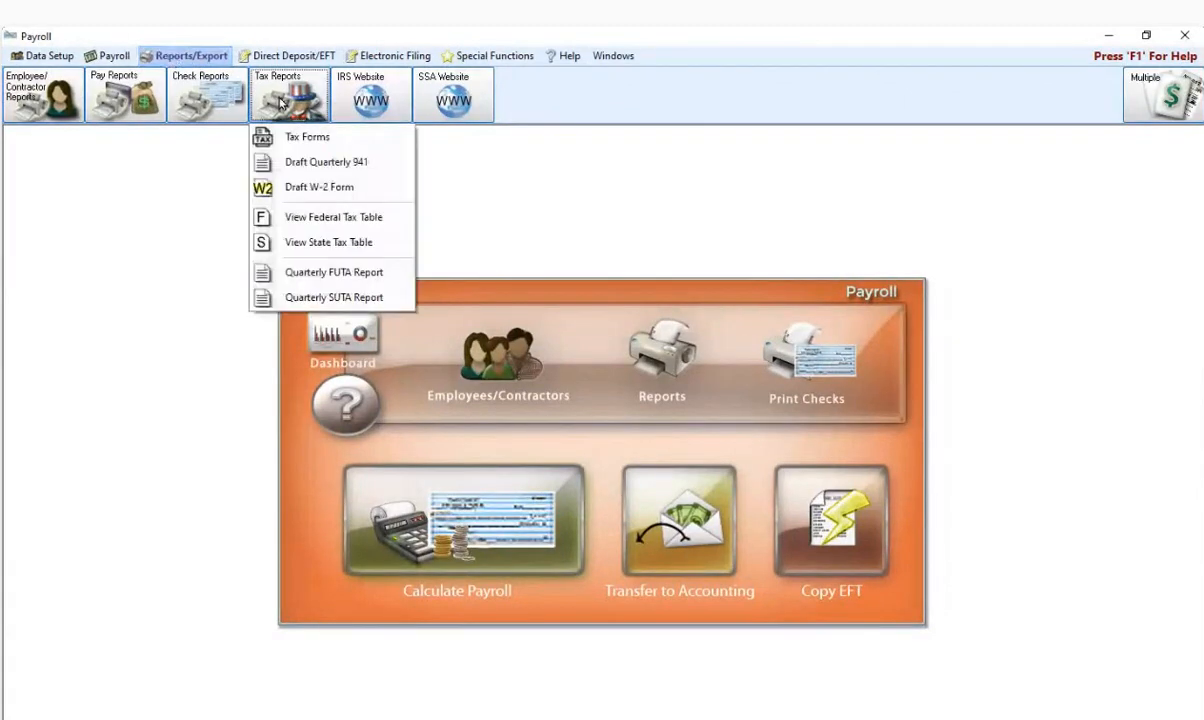
click(292, 136)
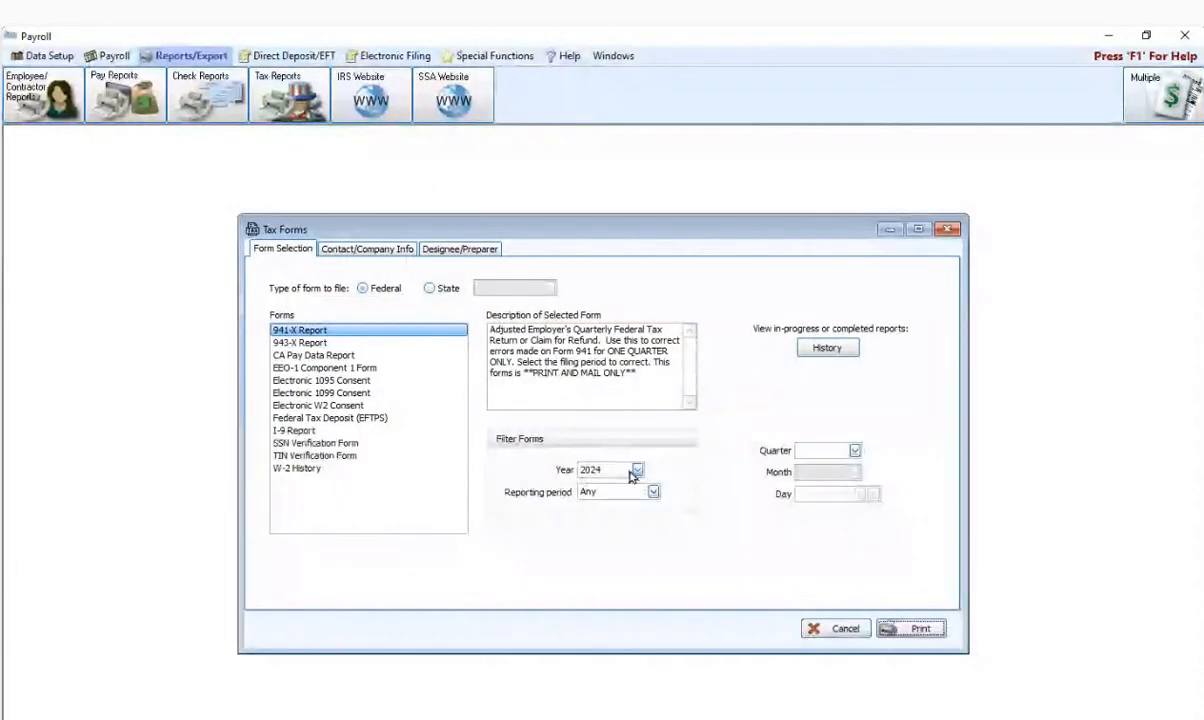
- Set the year to 2023, print the 2023 1099-NEC, and decline the work-in-progress
click(637, 470)
click(630, 496)
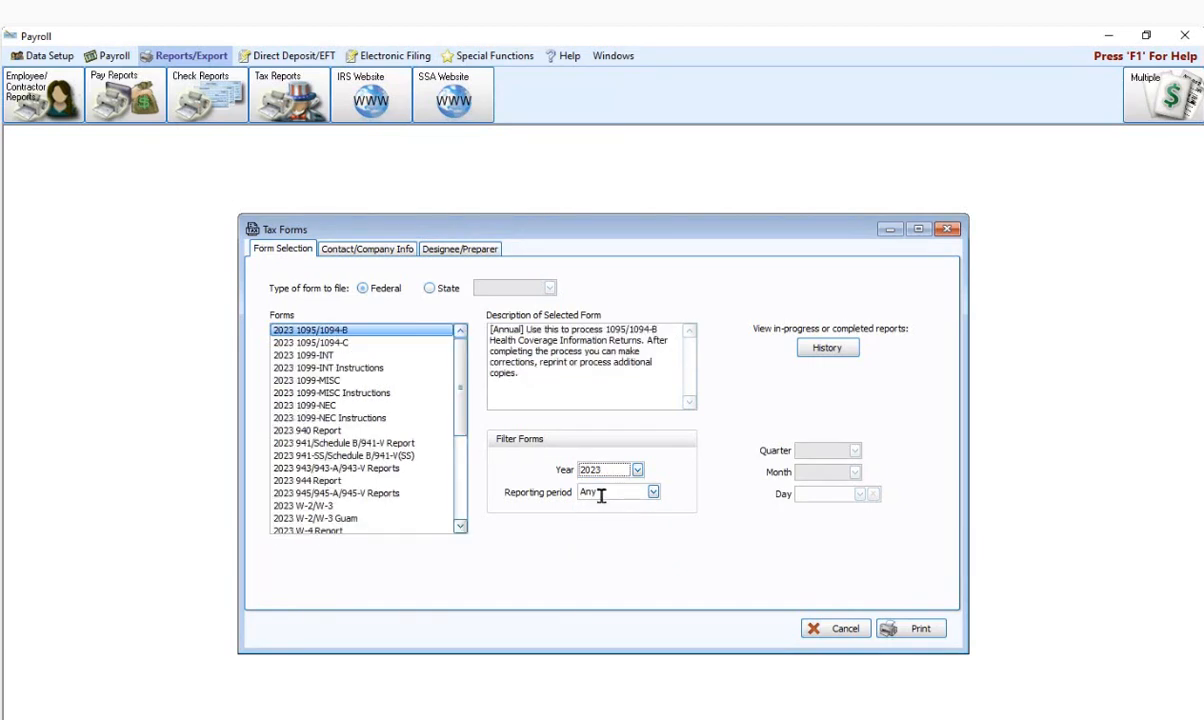
click(325, 406)
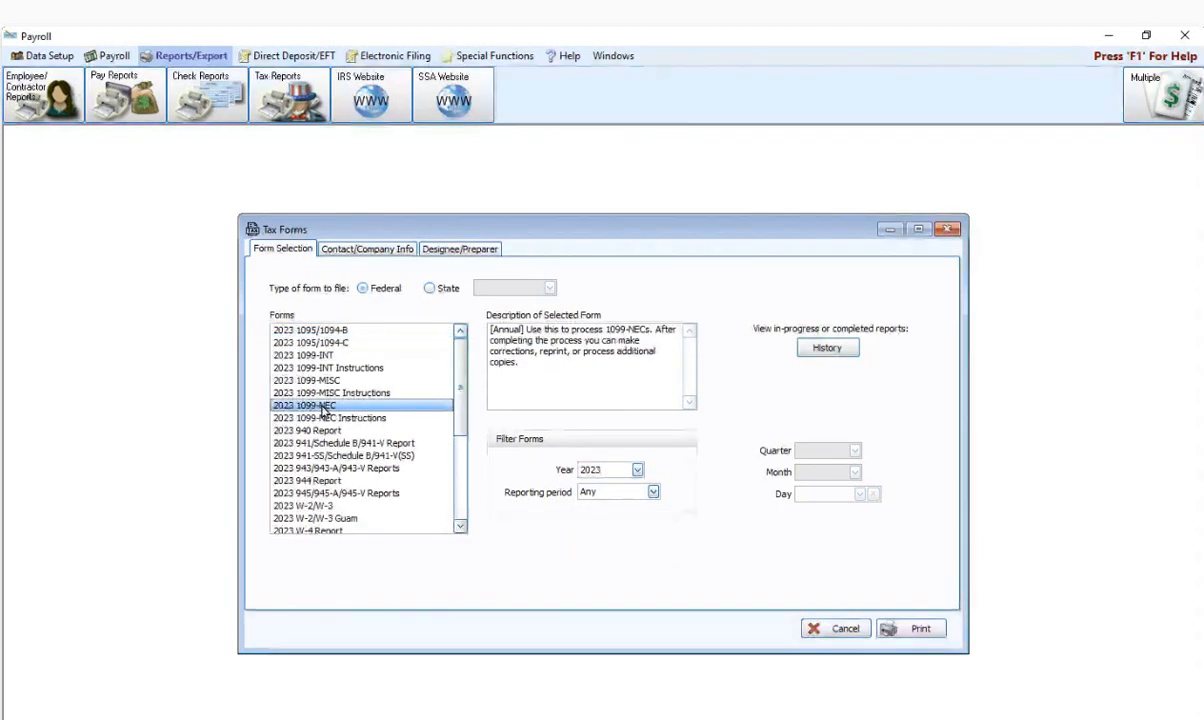
click(922, 630)
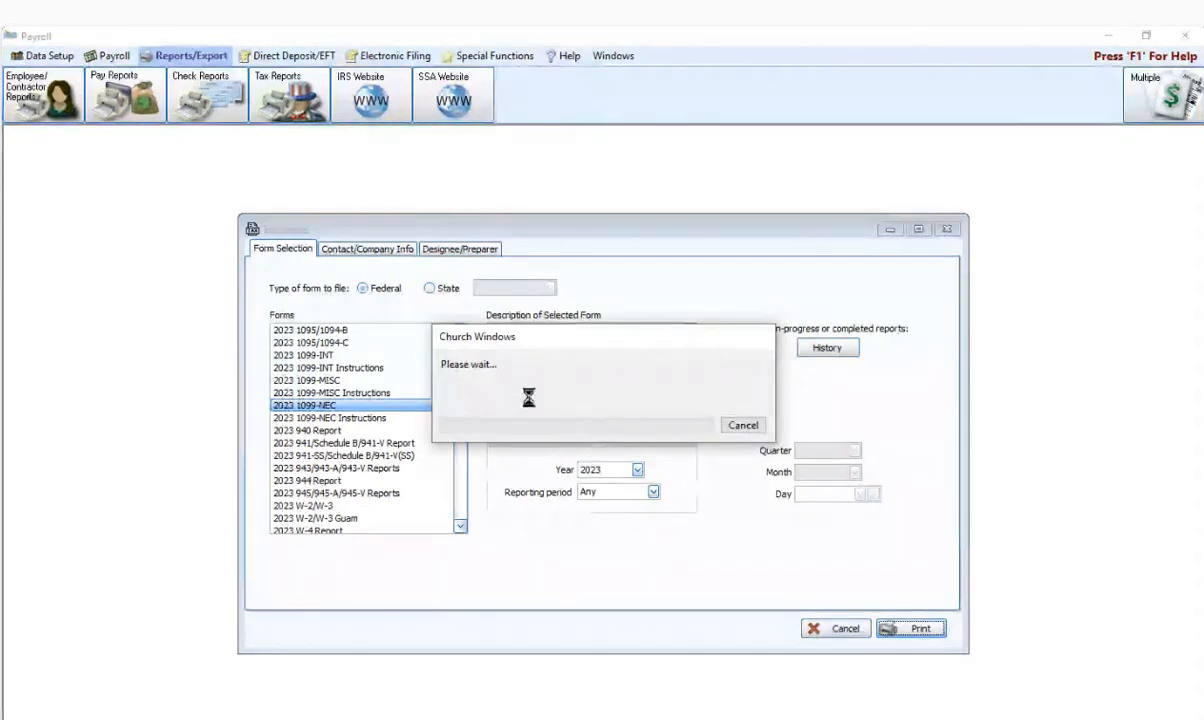
click(627, 433)
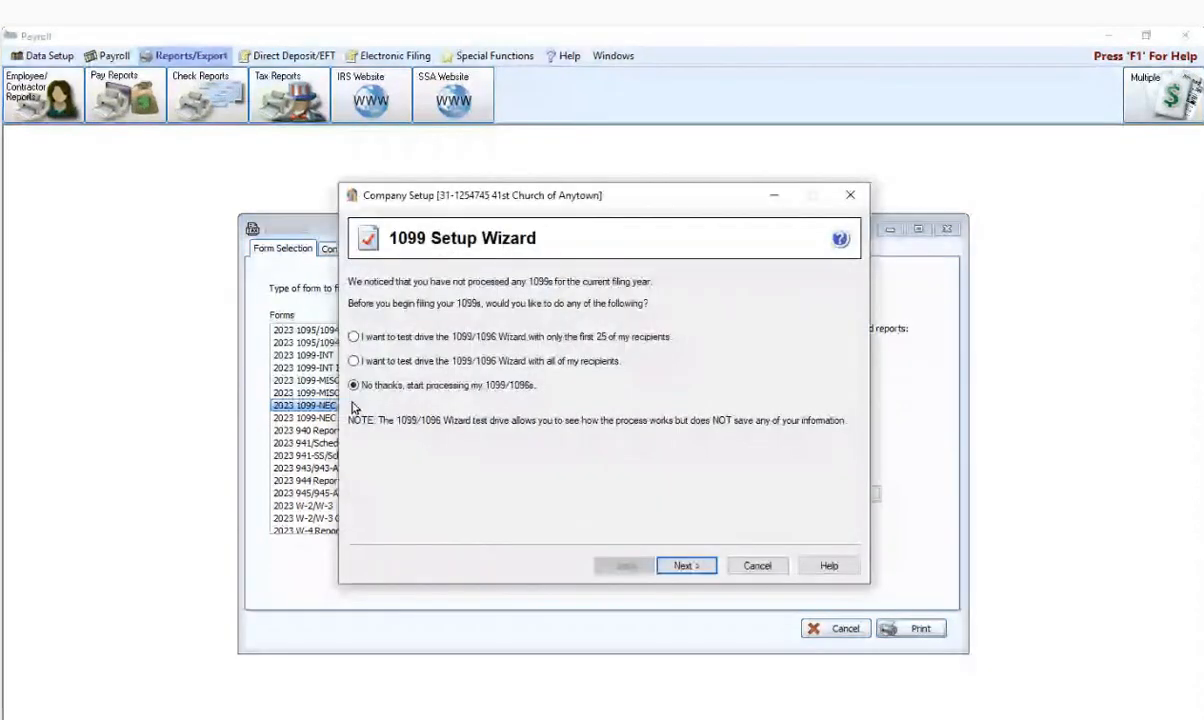
- Start processing without a test drive, accept the payer TIN, and declare multiple 1099 data files
click(680, 566)
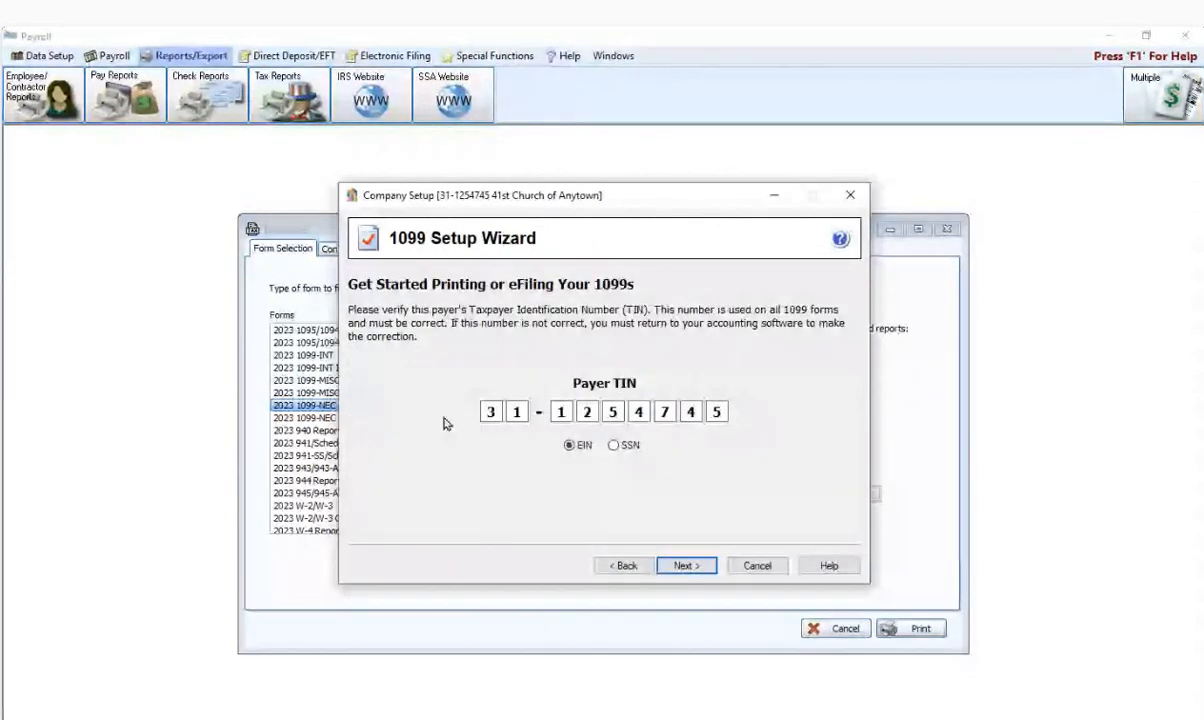
click(680, 566)
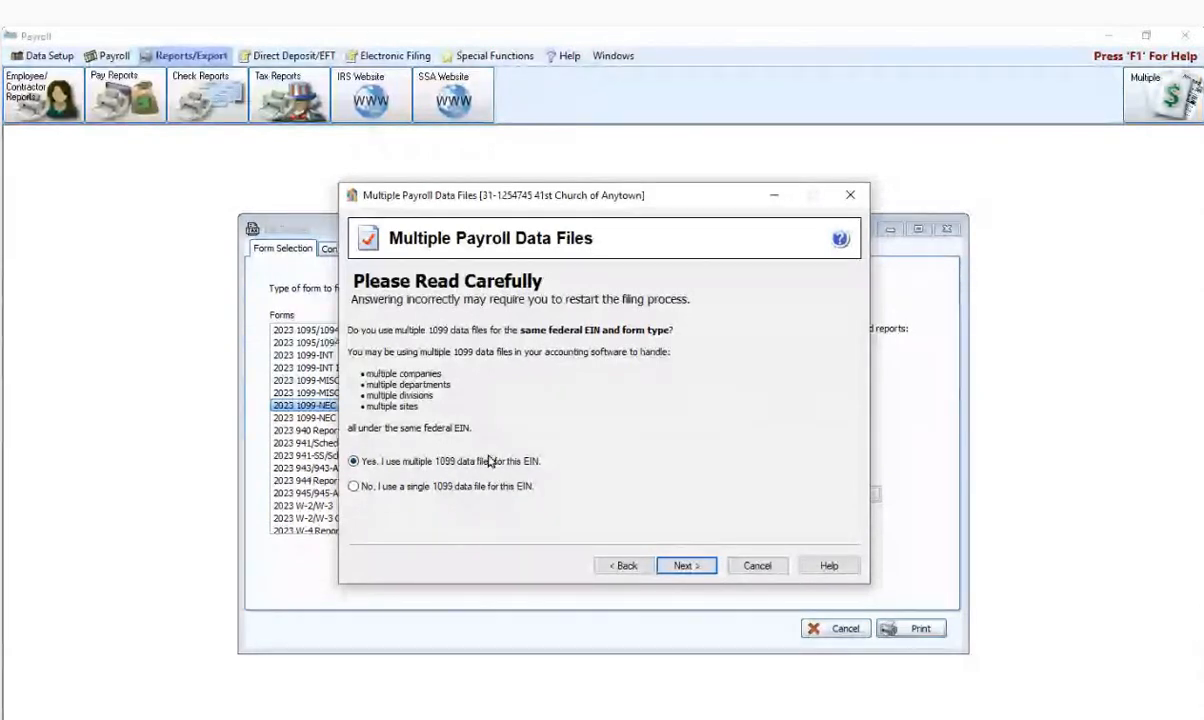
click(687, 568)
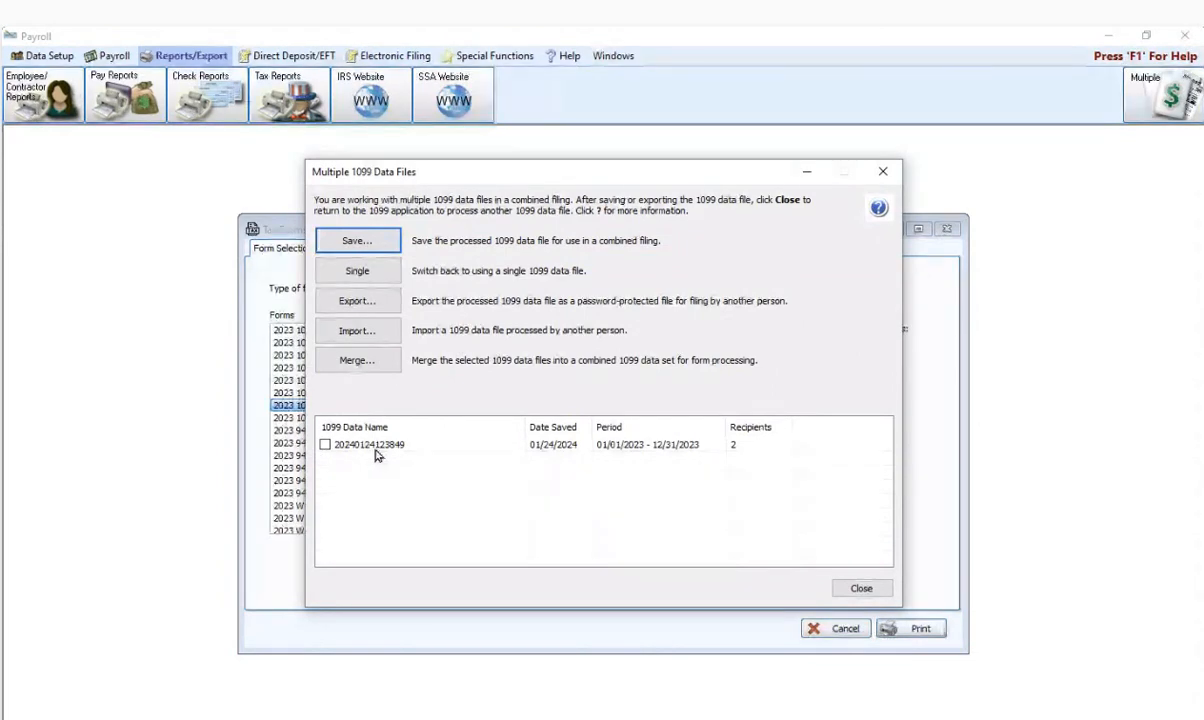
click(360, 241)
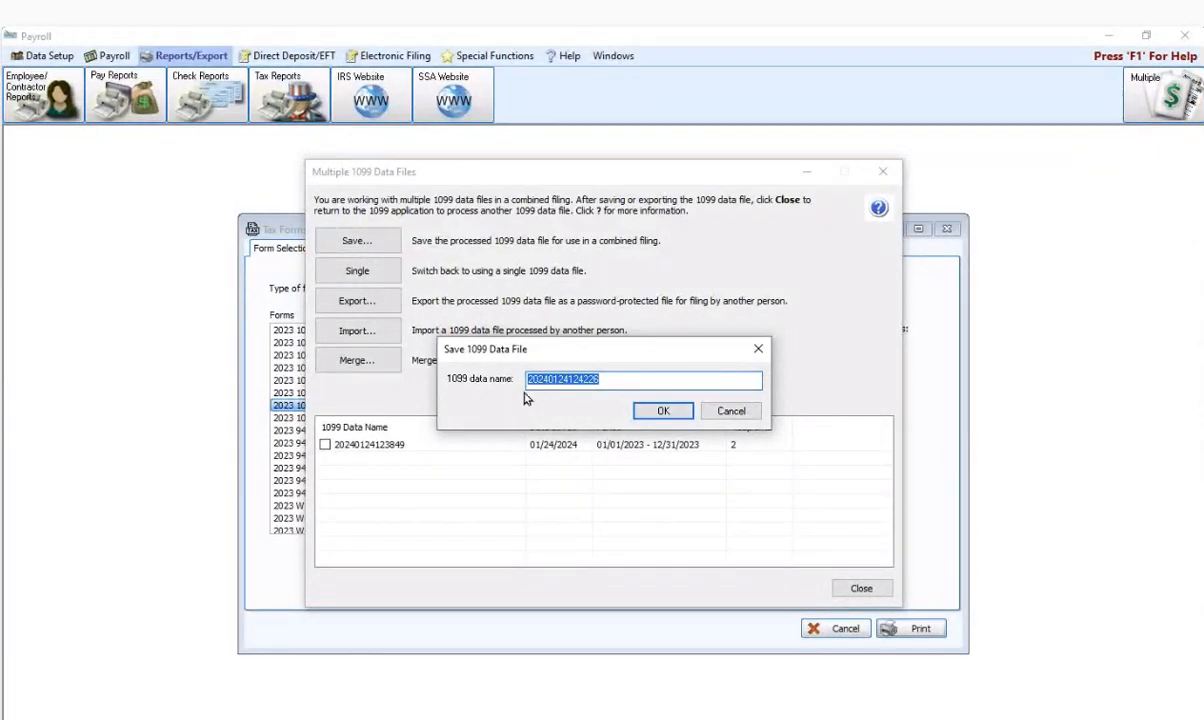
click(653, 411)
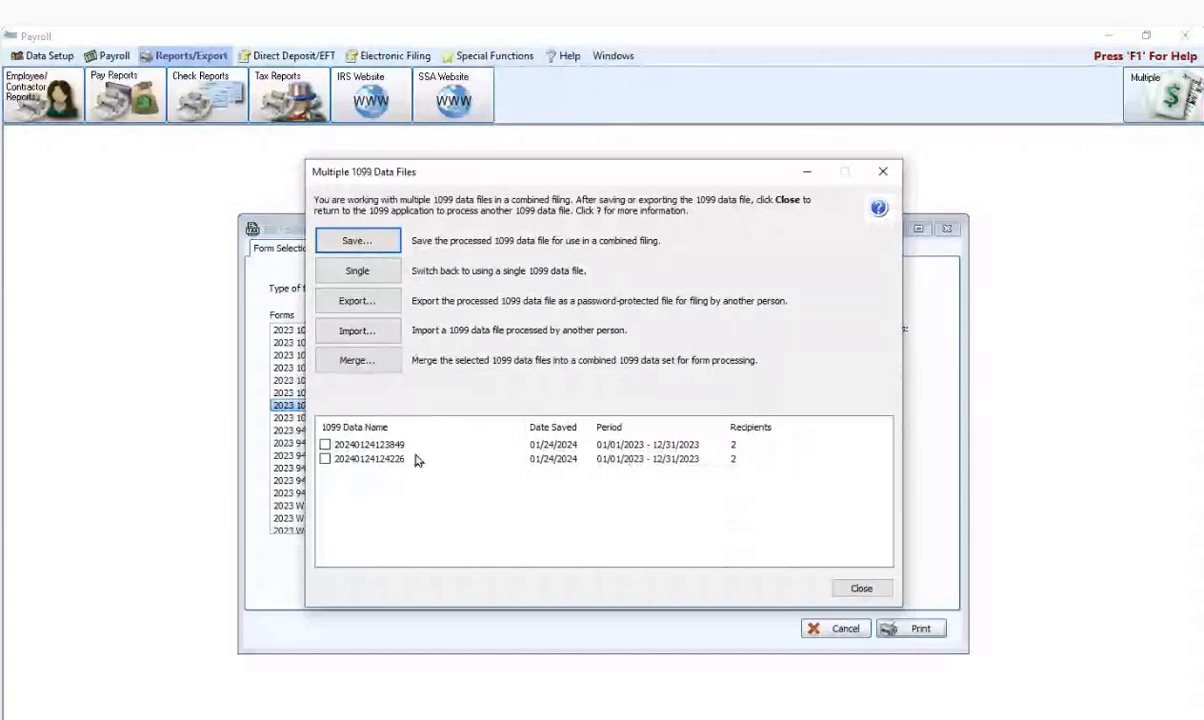
click(325, 444)
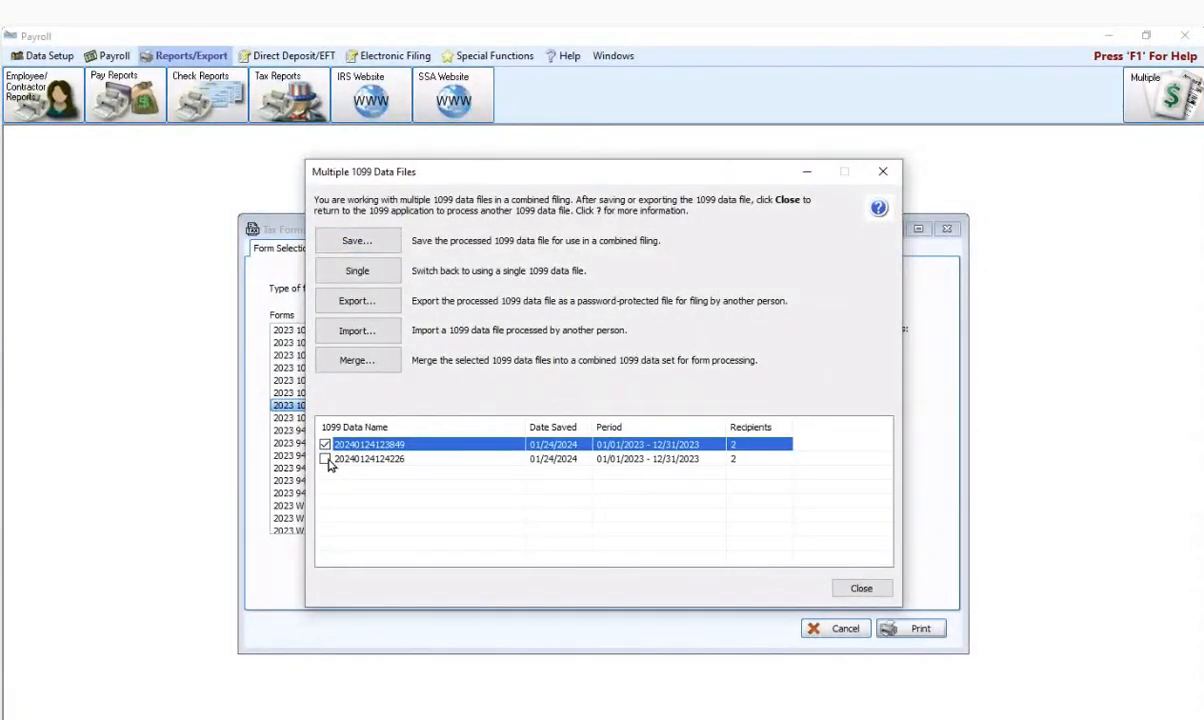
click(325, 458)
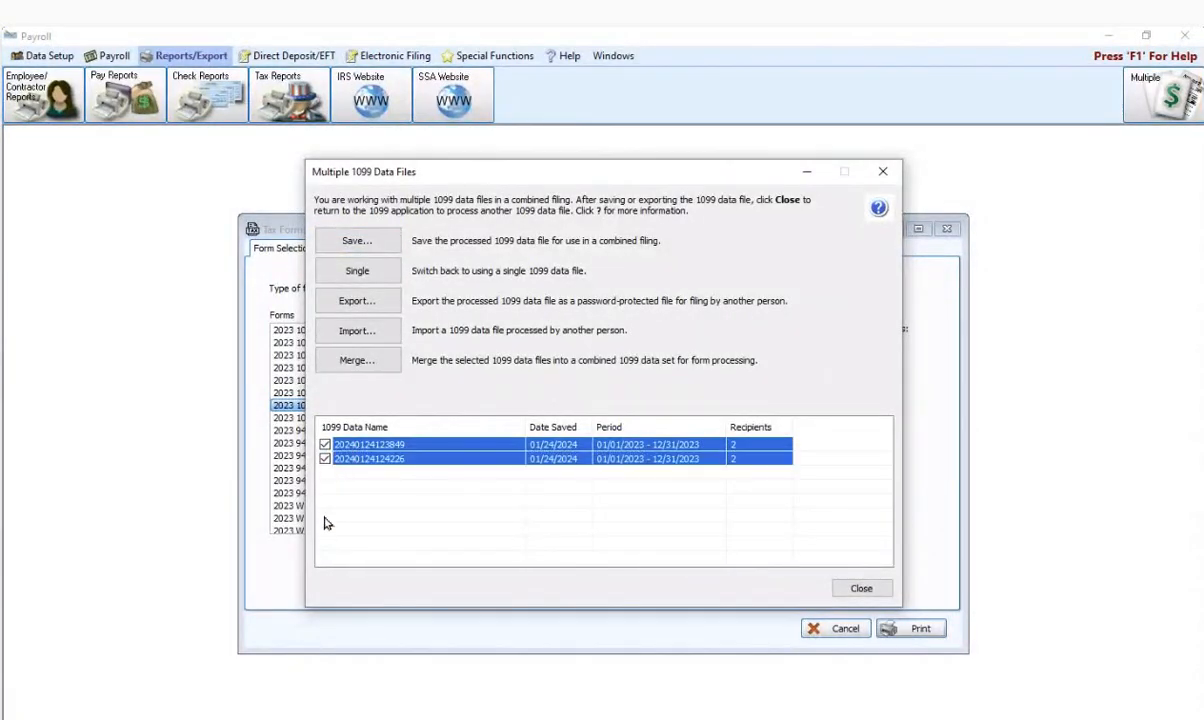
click(357, 362)
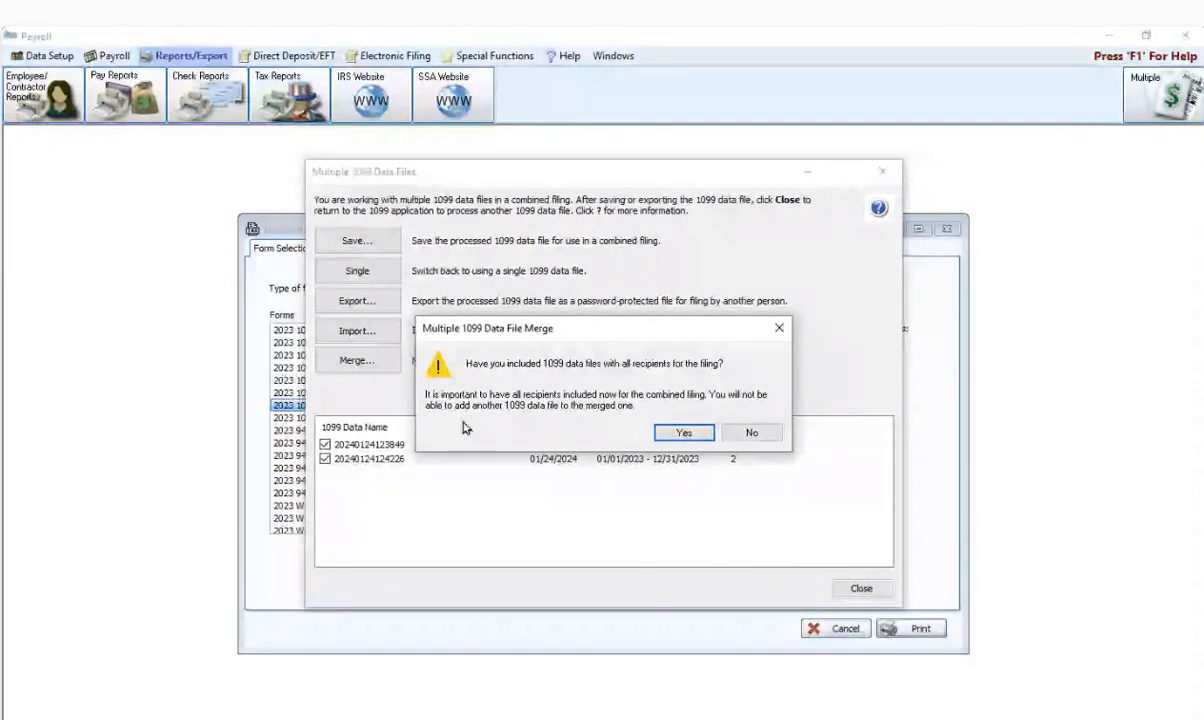
- Confirm merging all recipients from both files and continue once the merge log finishes
click(676, 437)
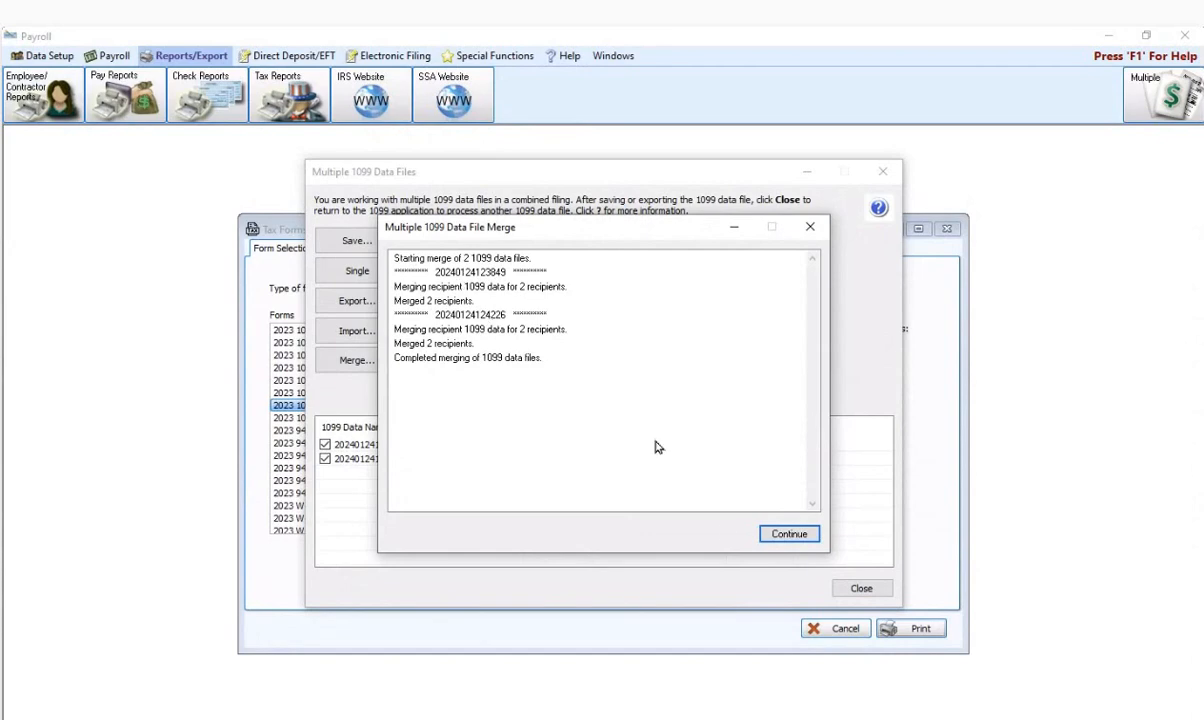
click(786, 536)
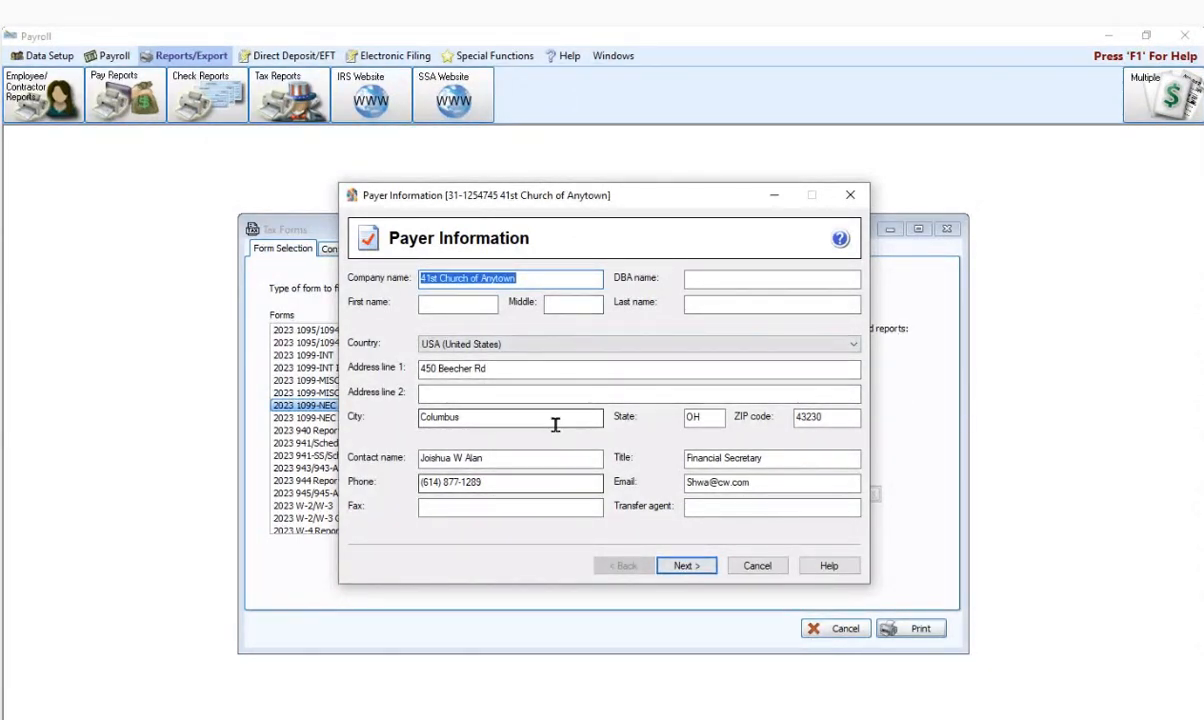
- Accept payer info and own-company filing, skip empty state/local items, and leave zero recipient IDs blank
click(431, 452)
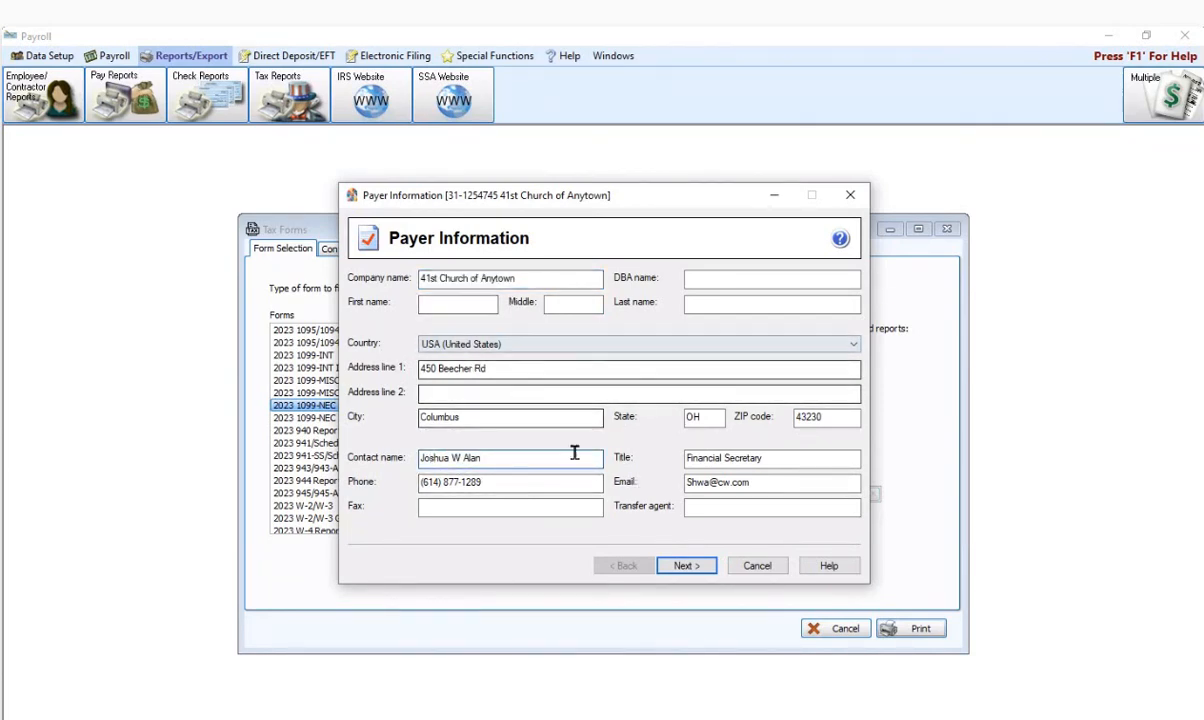
click(683, 566)
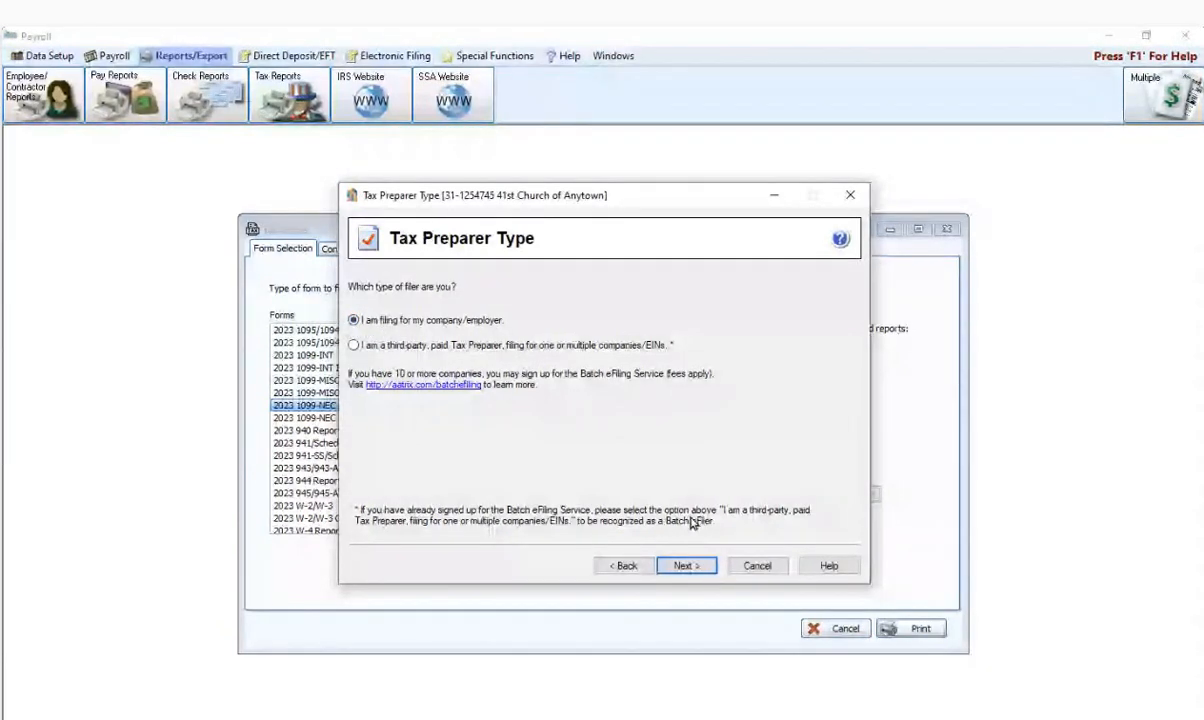
click(678, 569)
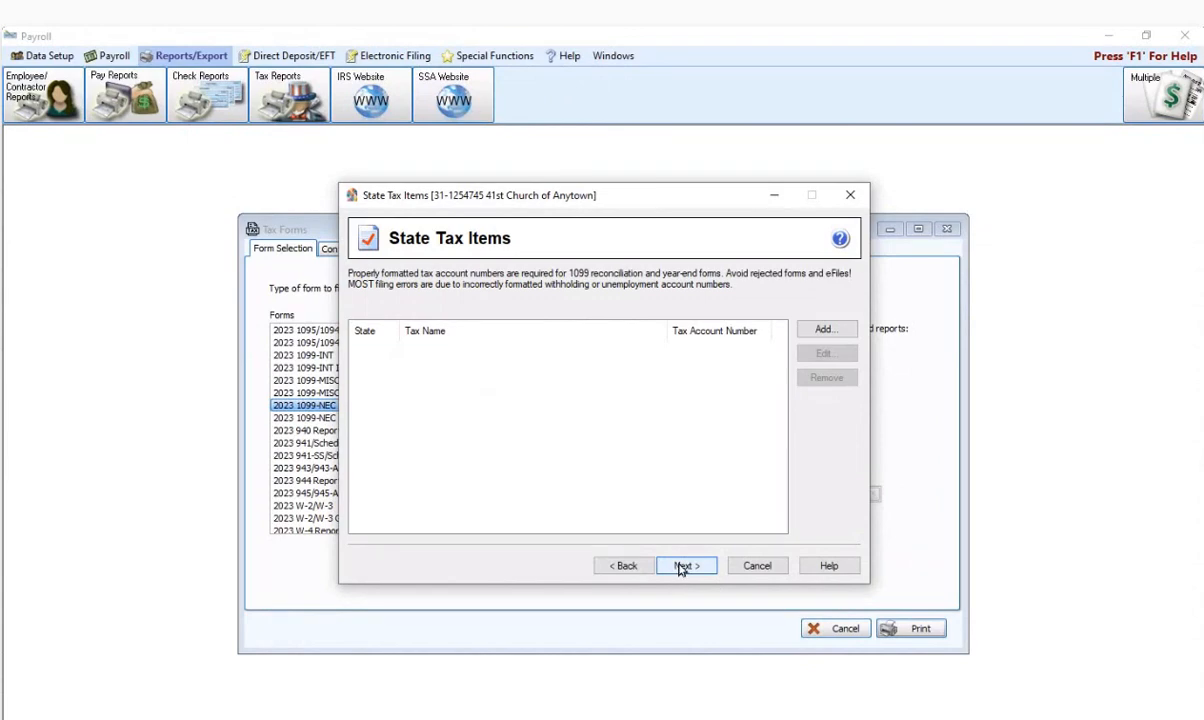
click(690, 566)
click(685, 566)
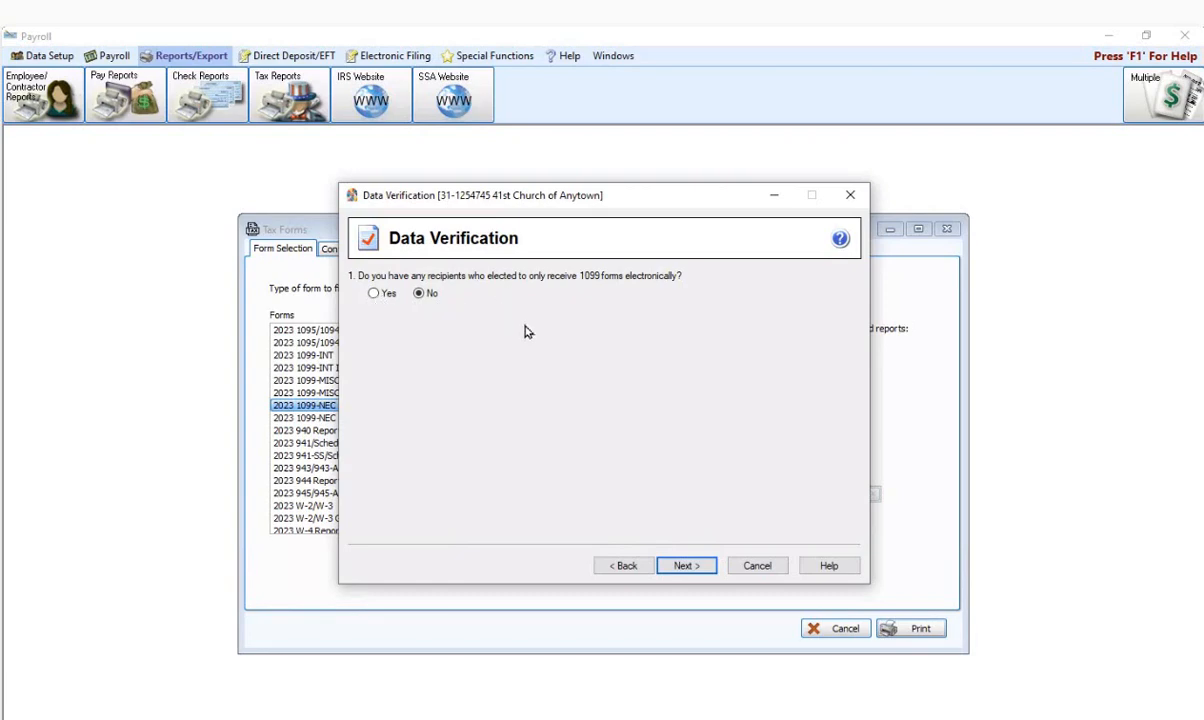
click(686, 566)
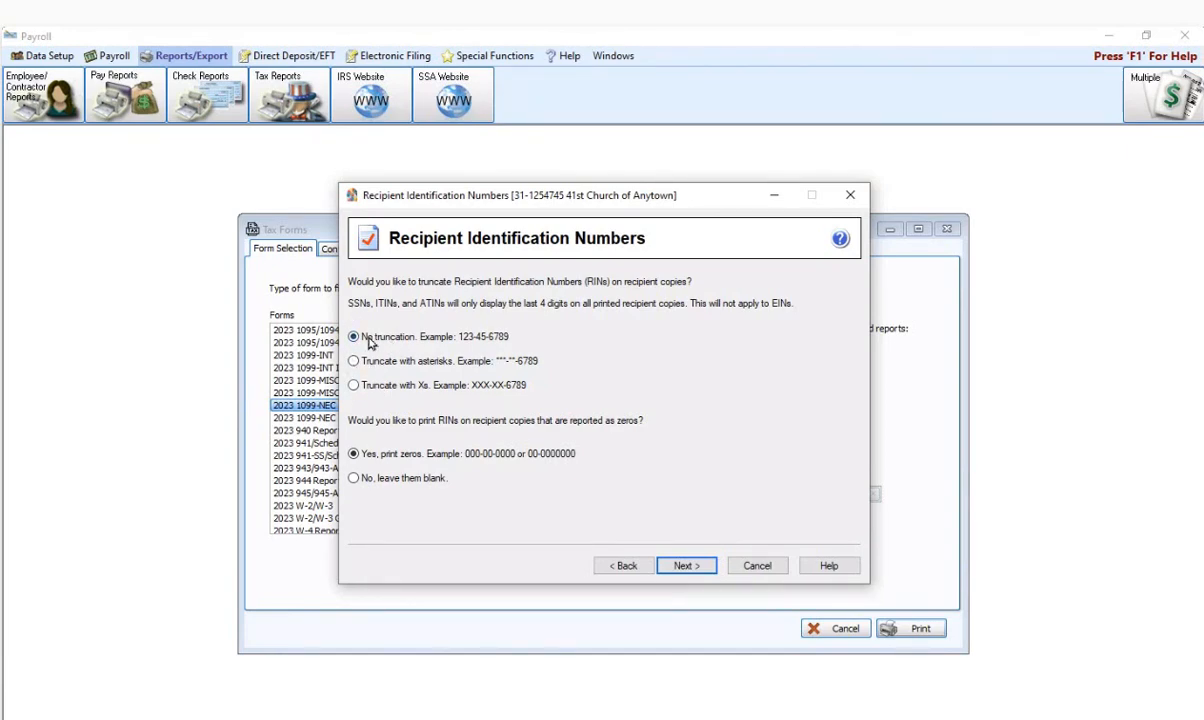
click(352, 480)
click(688, 567)
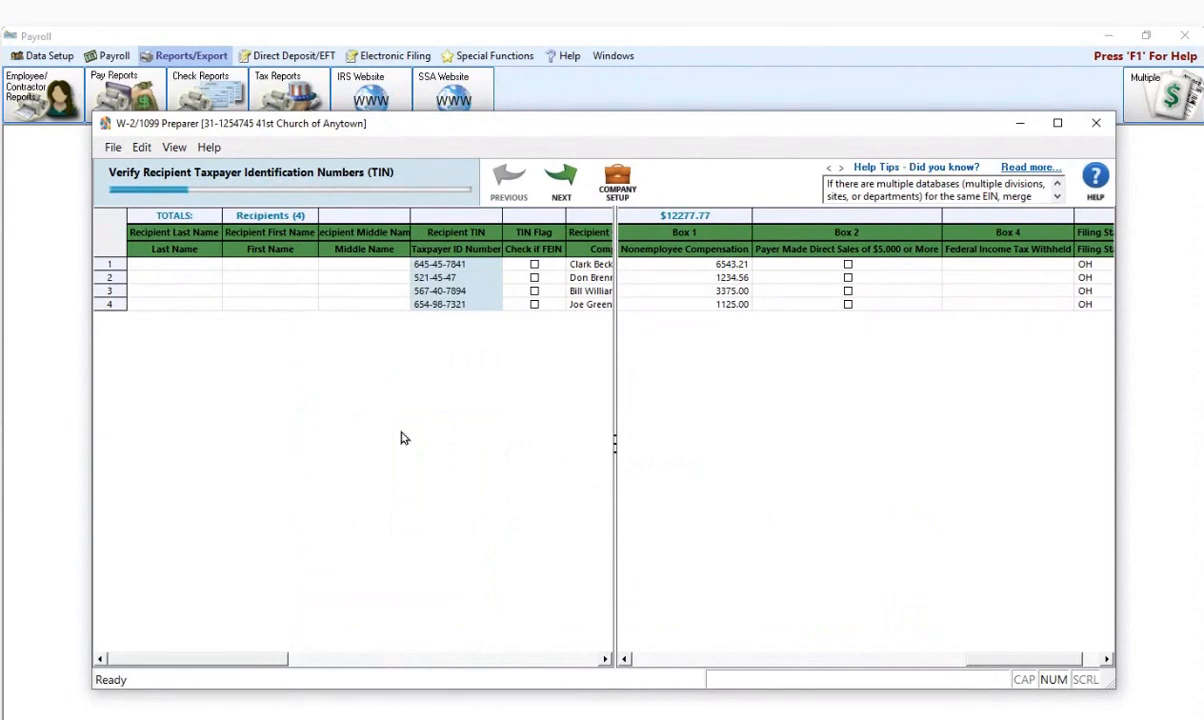
- Fill in the last and first names for recipients 1 and 2 in the verification grid
drag(243, 662, 180, 661)
drag(213, 664, 236, 664)
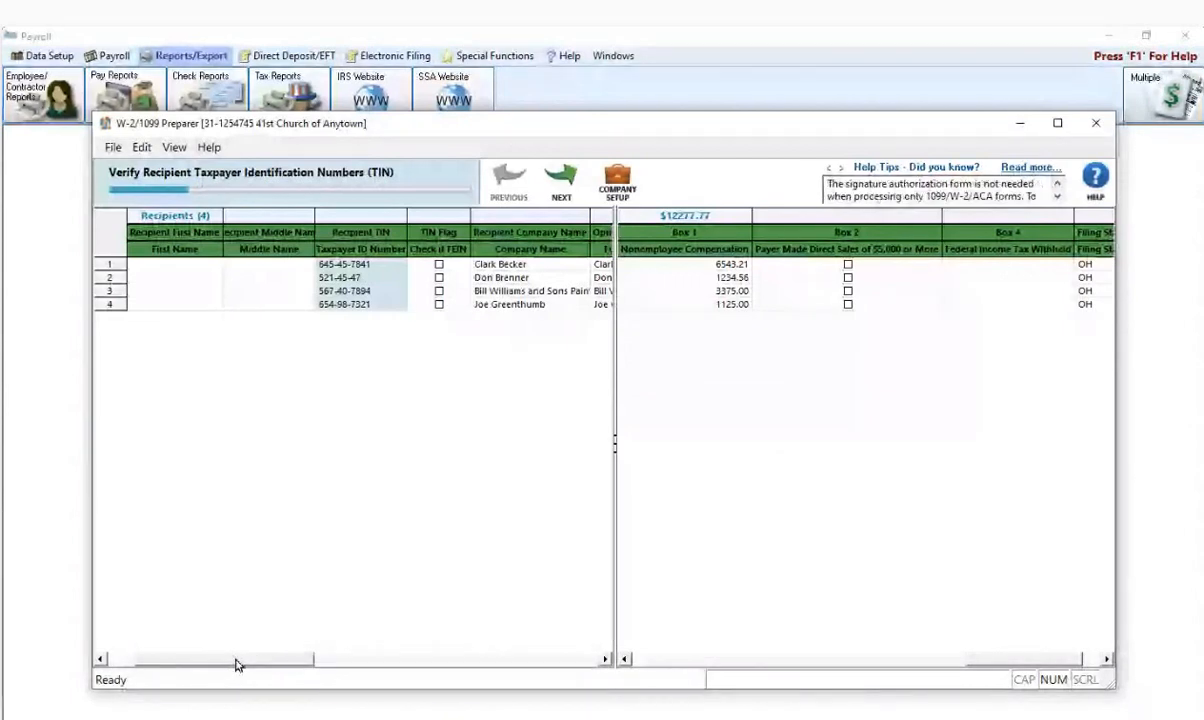
drag(236, 661, 150, 655)
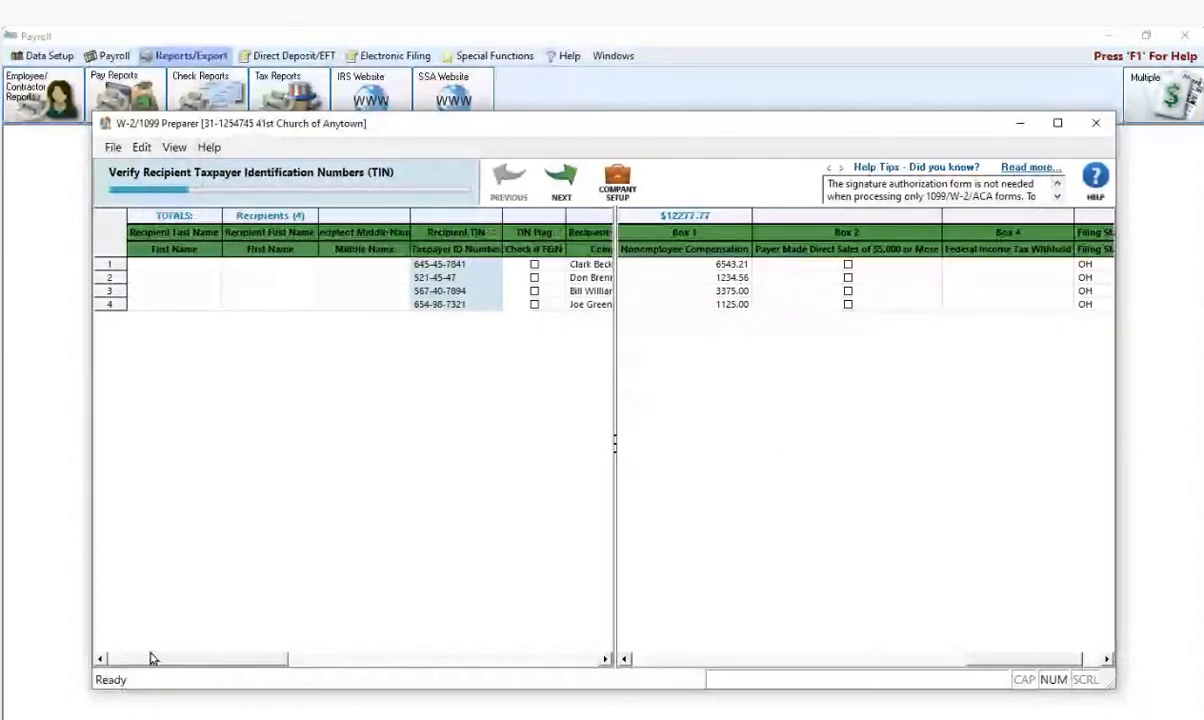
click(197, 262)
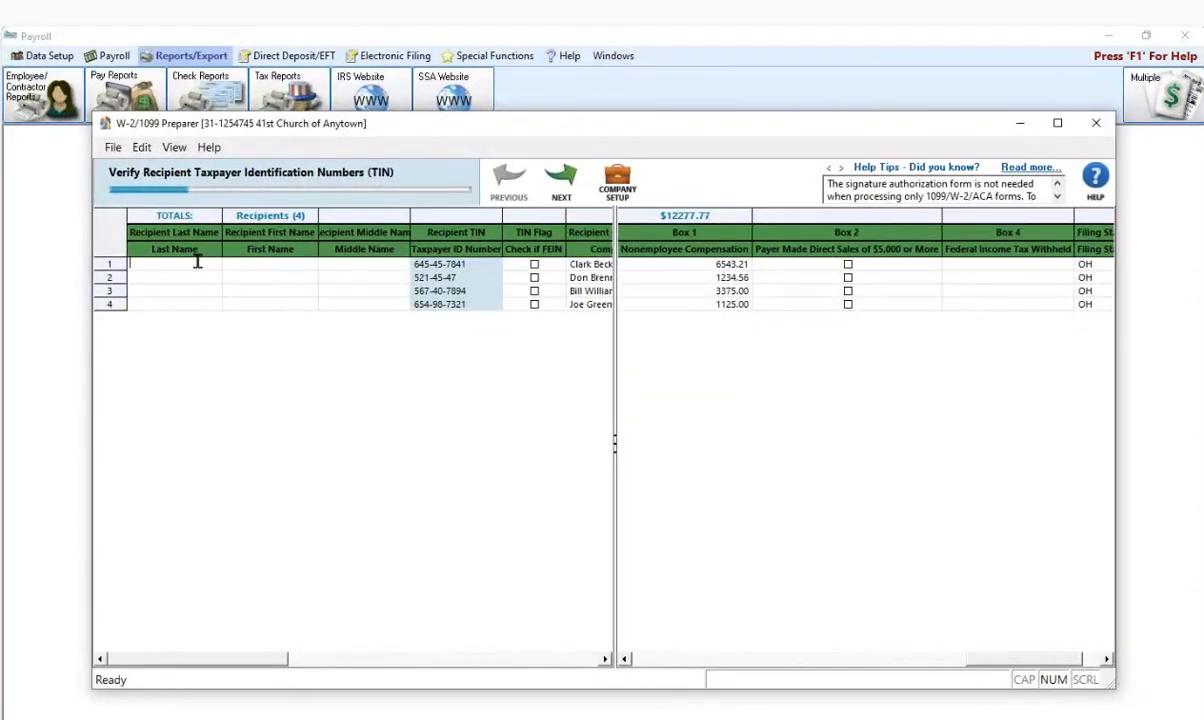
text(Becker)
key(Tab)
click(155, 277)
text(Brenner)
click(276, 281)
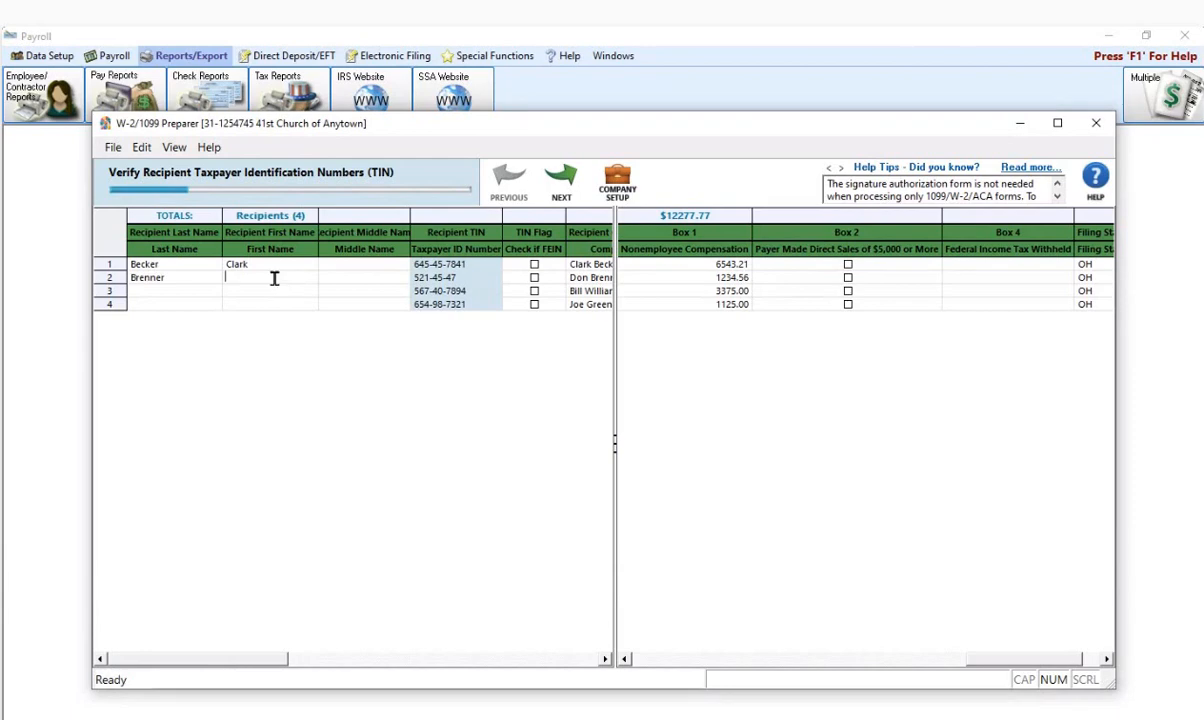
text(Done)
key(BackSpace)
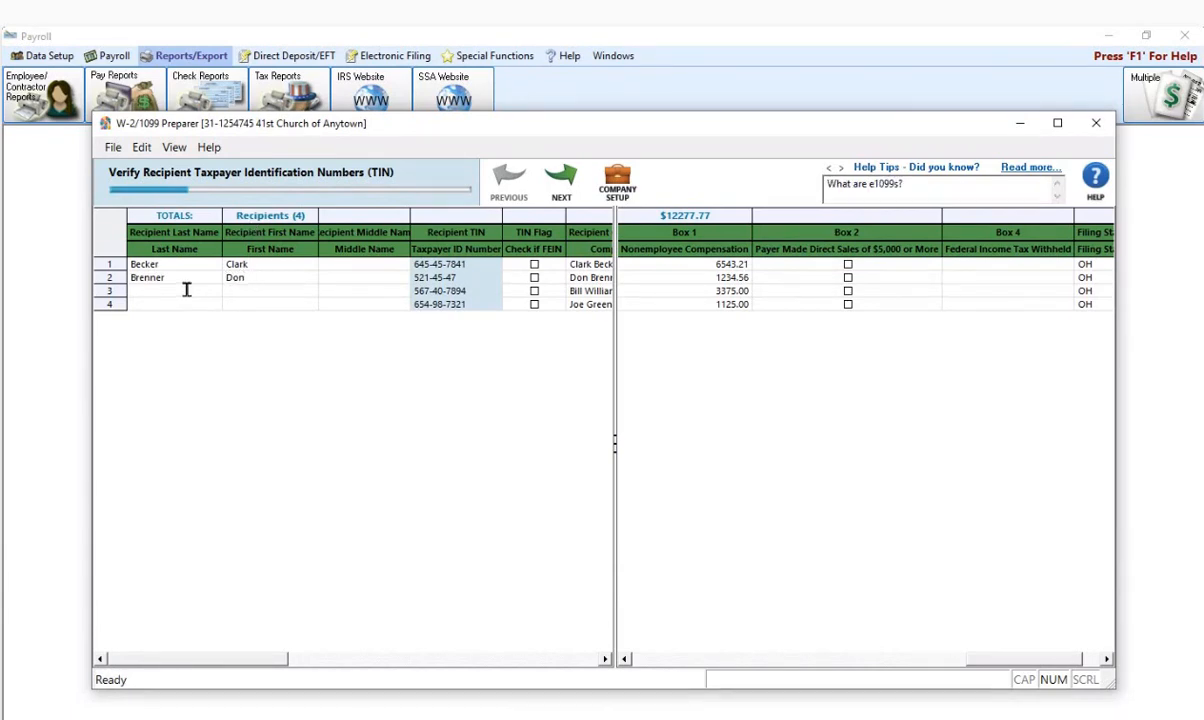
- Enter the last and first names for recipients 3 and 4, then advance verification
click(214, 290)
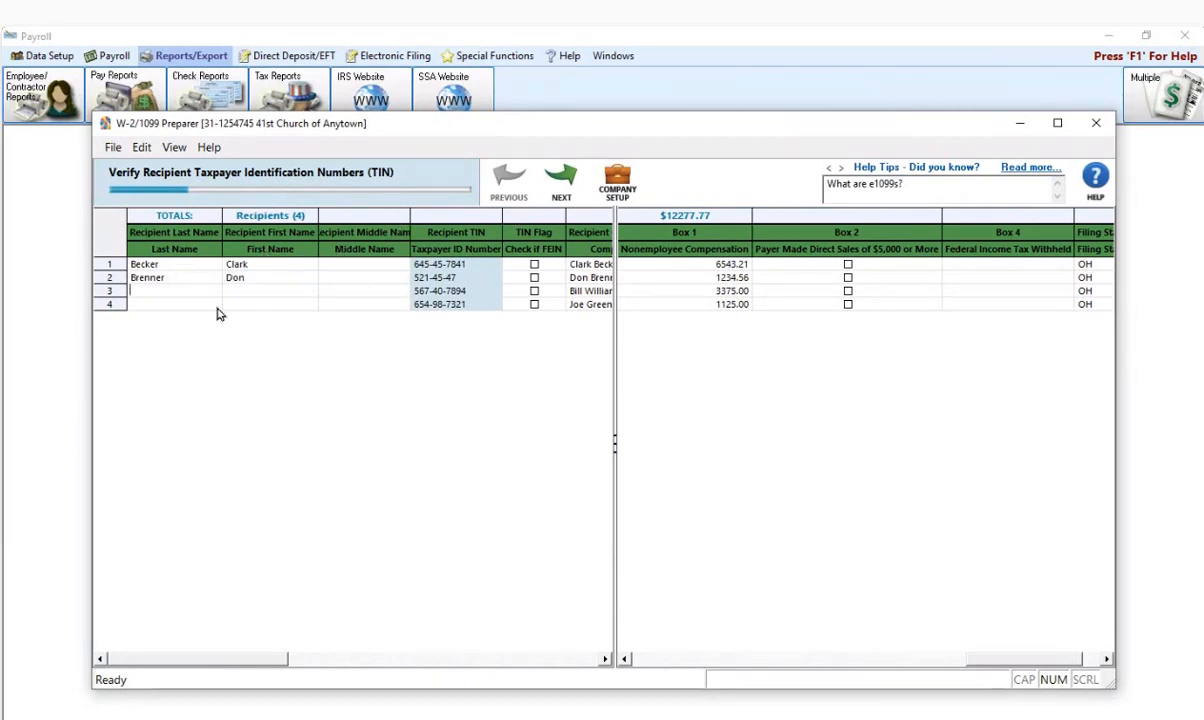
text(Williams)
key(Tab)
click(161, 304)
text(Green)
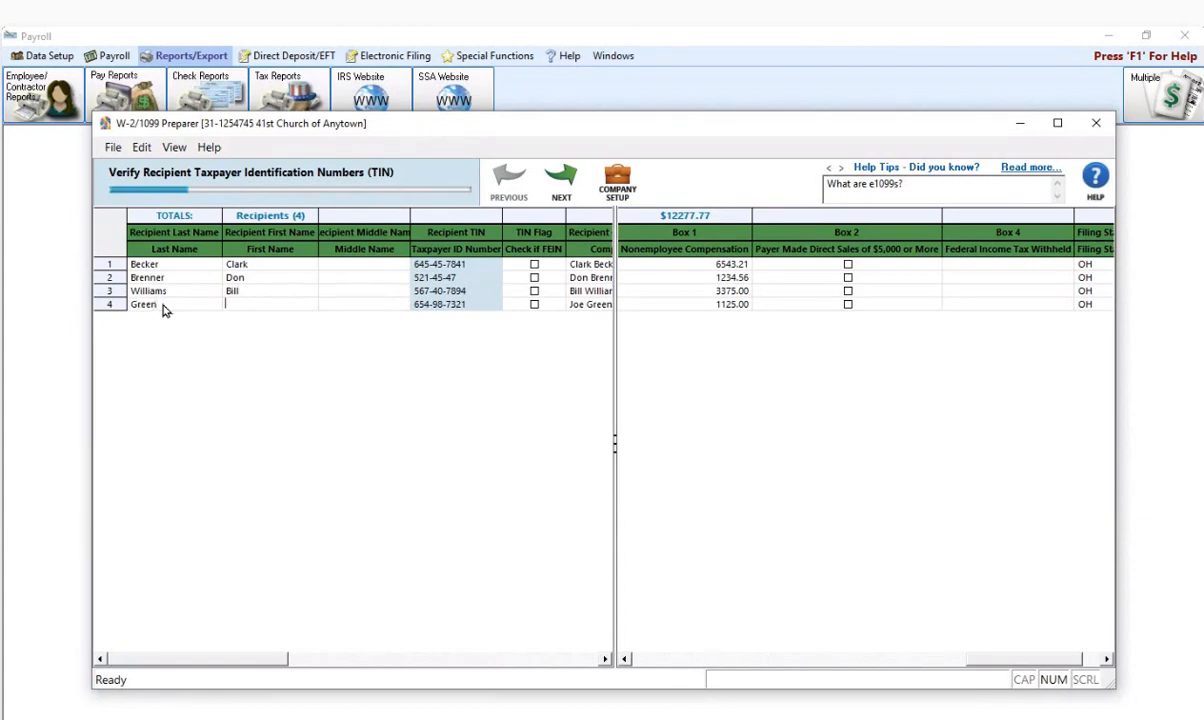
key(BackSpace)
key(BackSpace)
click(556, 184)
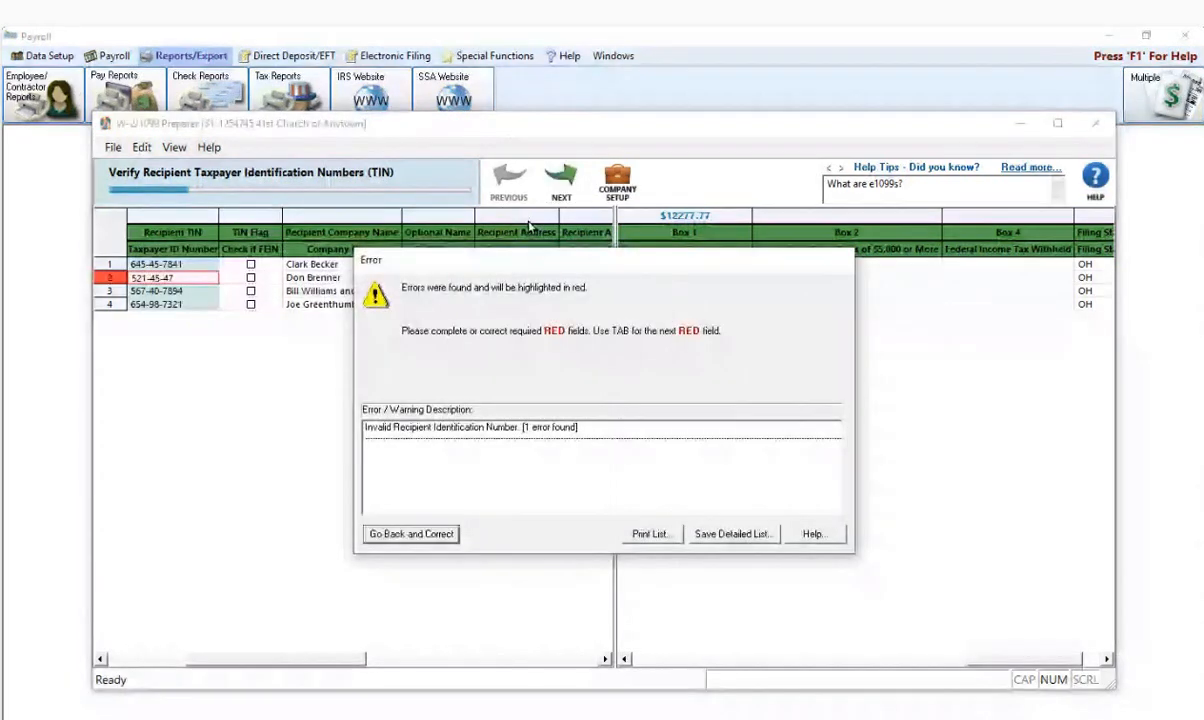
- Flag row 2's recipient TIN as an FEIN and retry, returning to correct the reported error
click(410, 533)
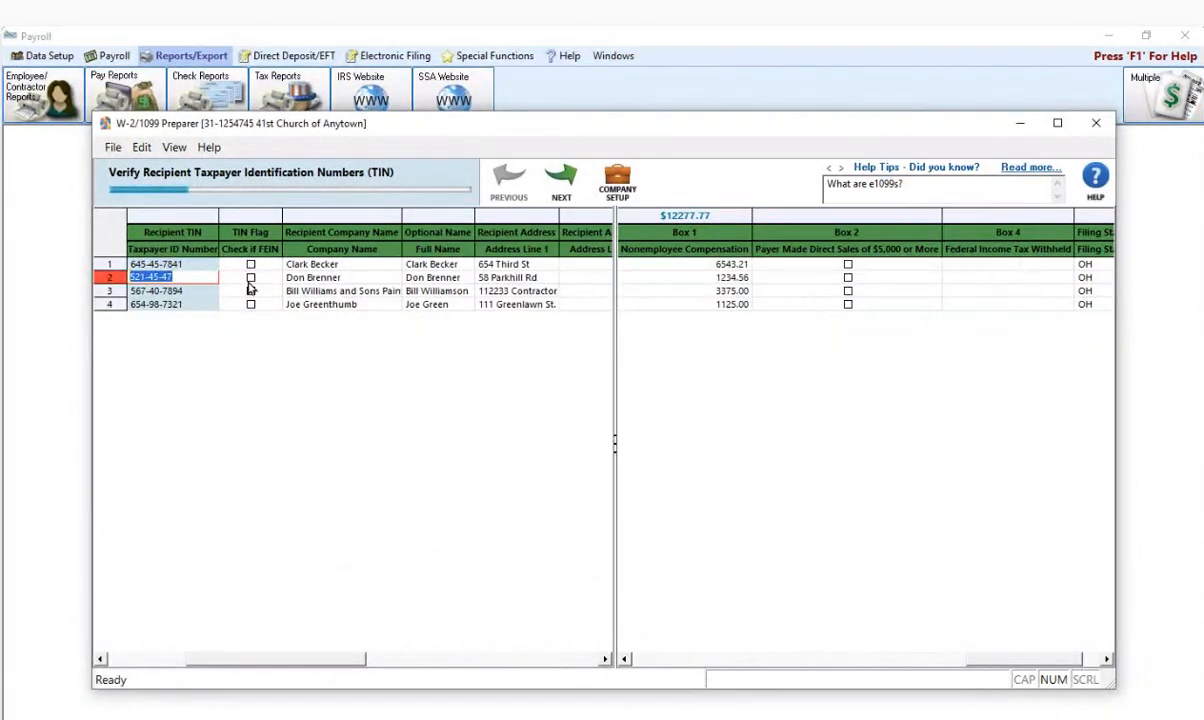
click(240, 277)
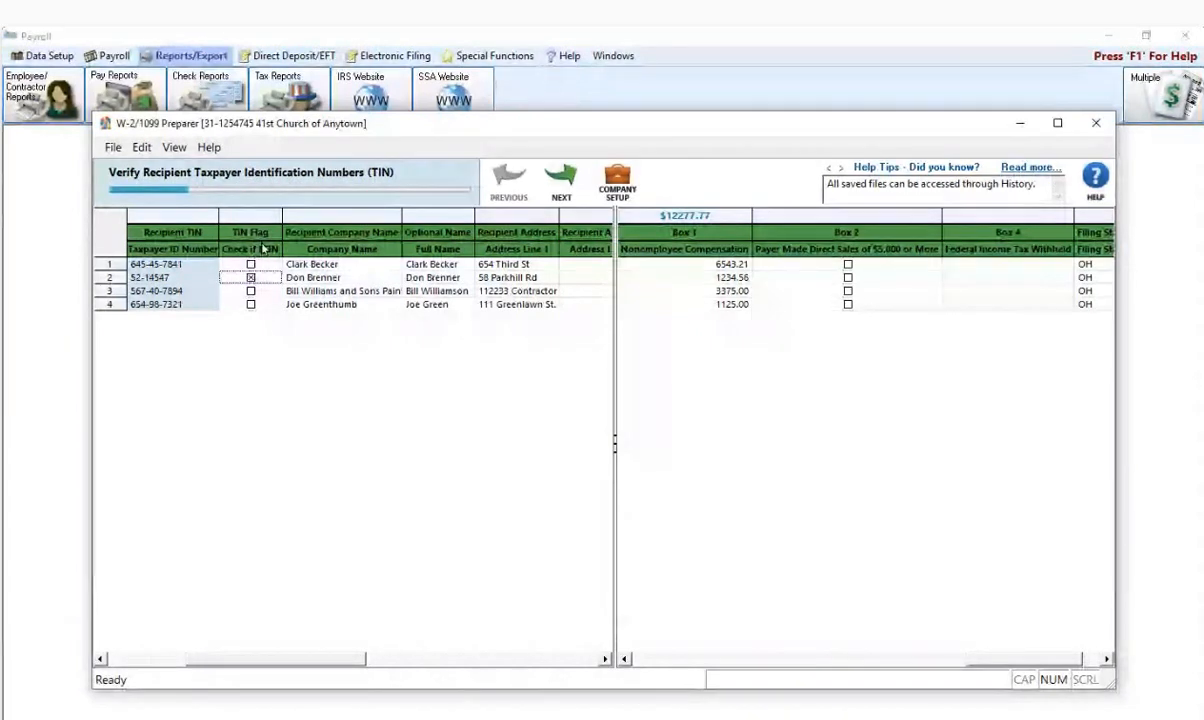
click(550, 185)
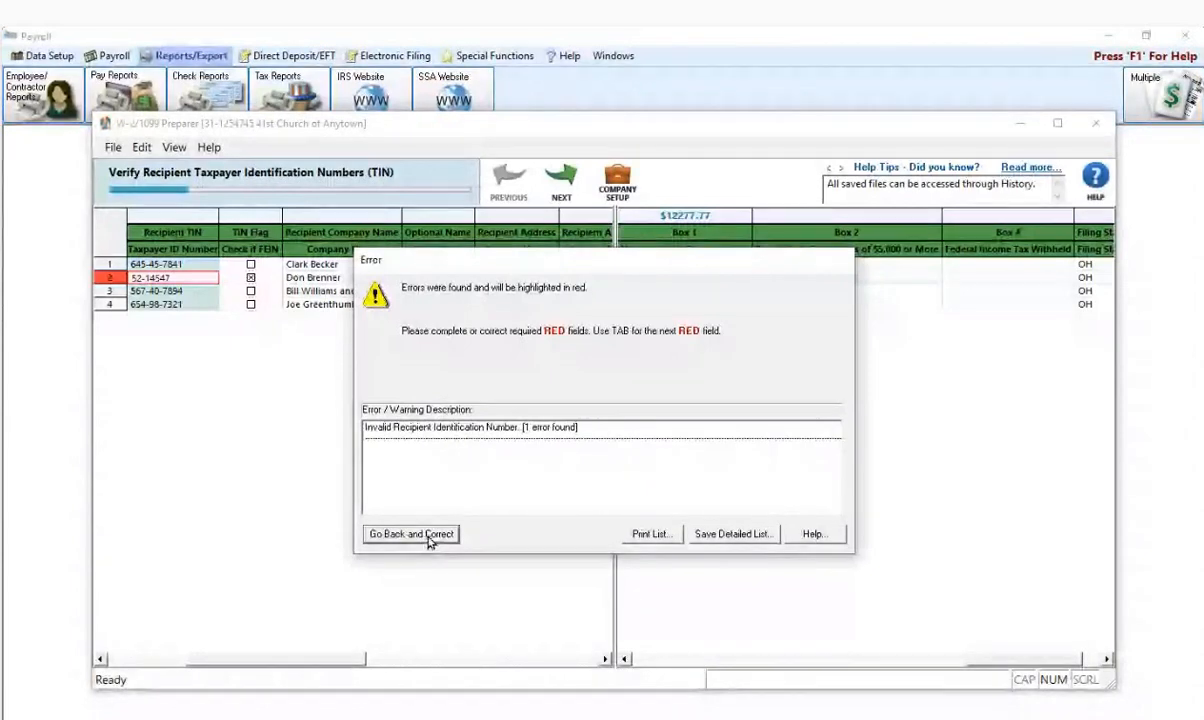
click(427, 536)
- Retype row 2's recipient TIN as a complete nine-digit FEIN and reset its FEIN flag
click(194, 277)
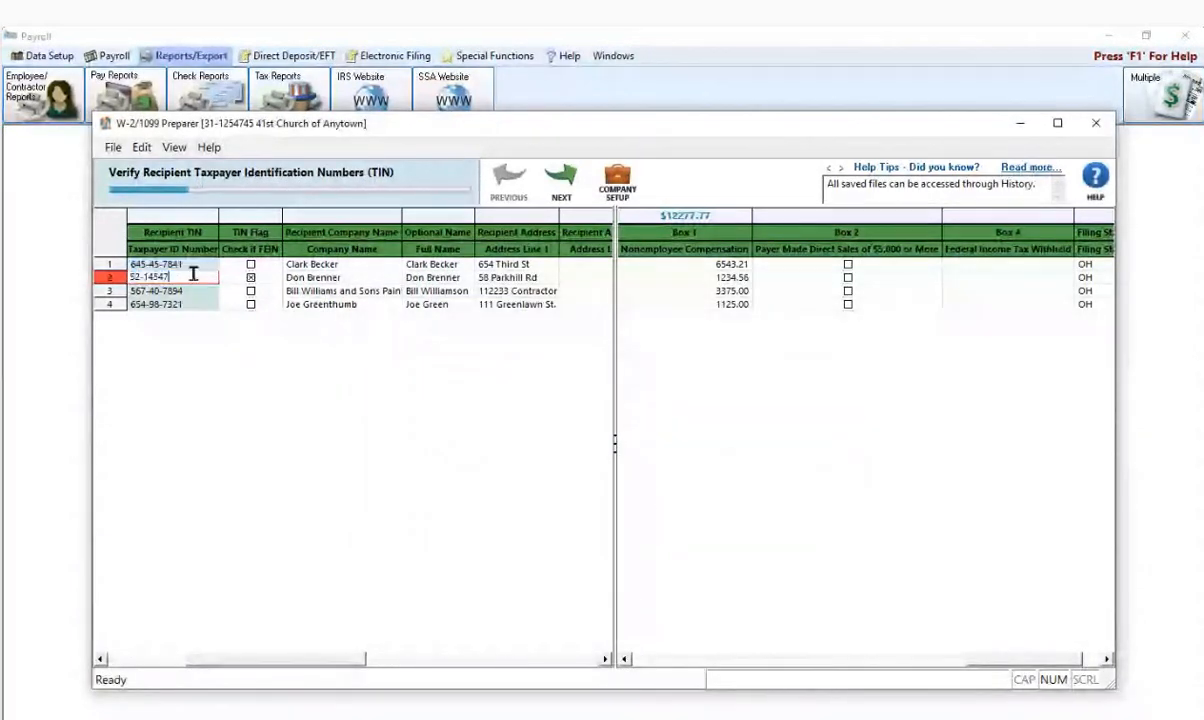
text(0)
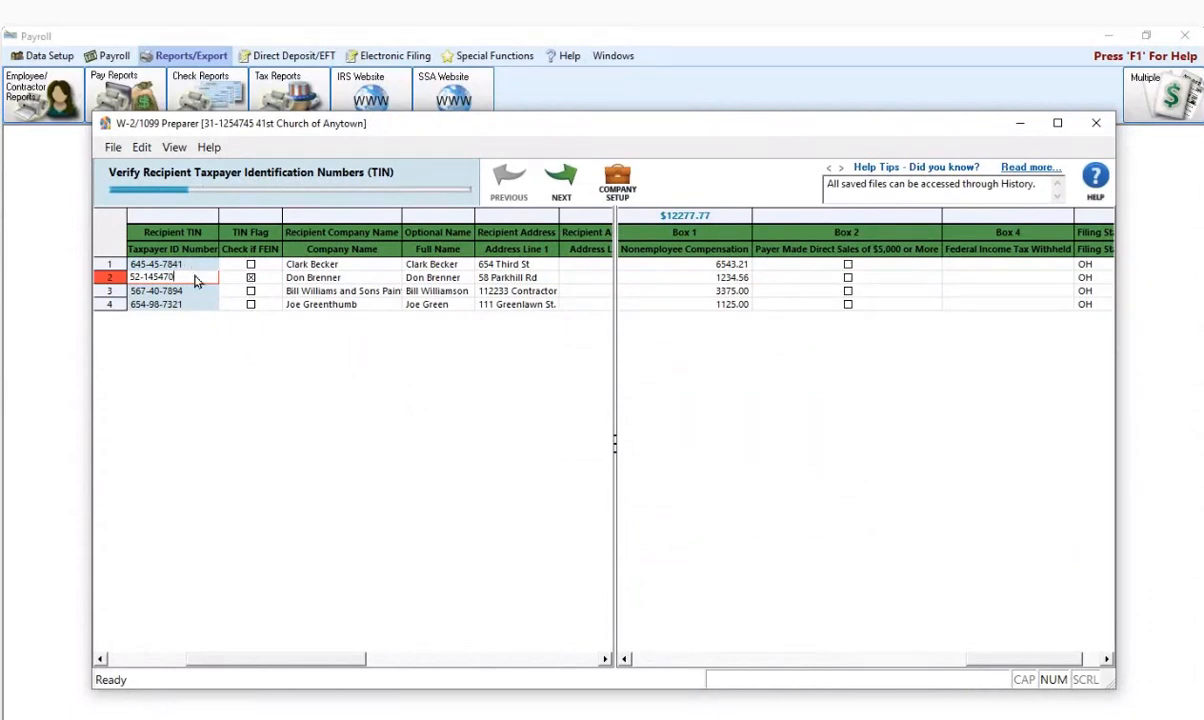
key(BackSpace)
key(BackSpace)
click(560, 178)
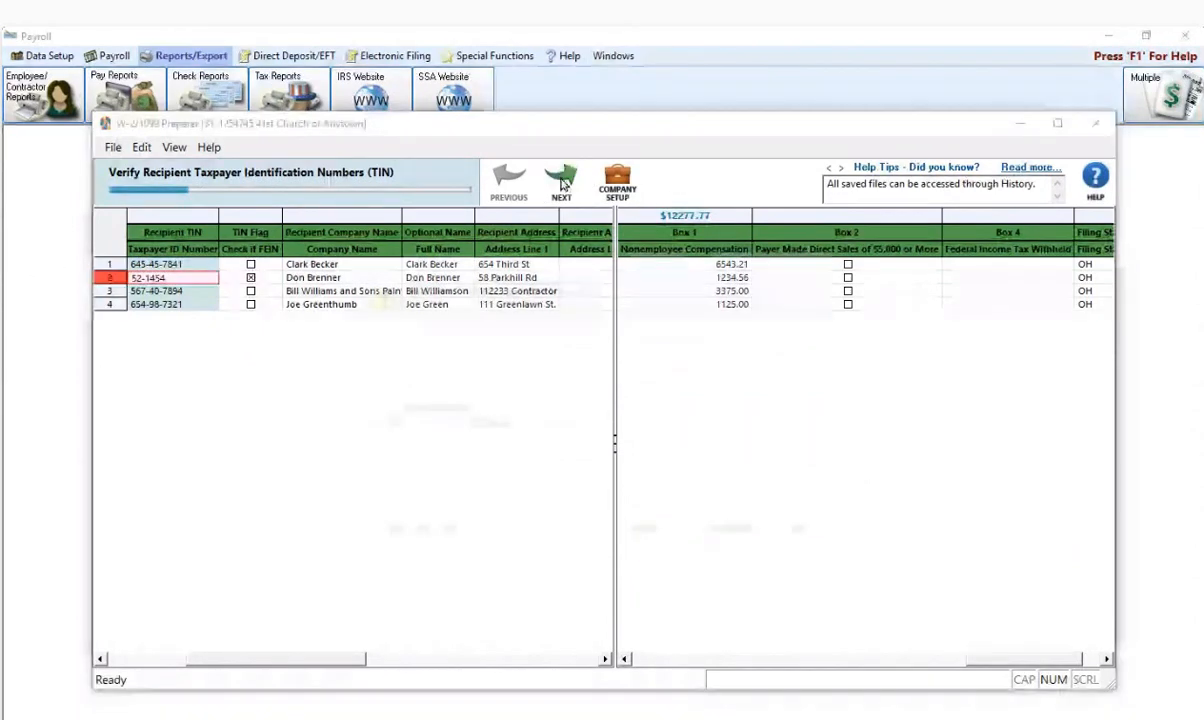
click(421, 537)
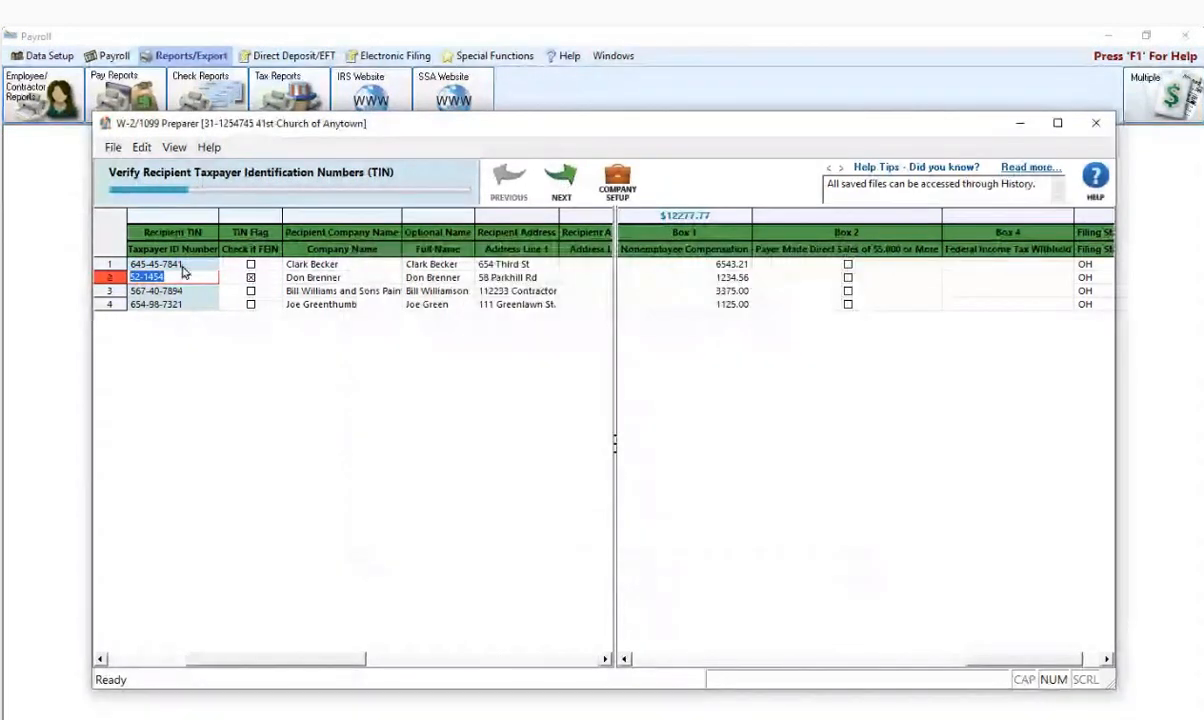
click(182, 276)
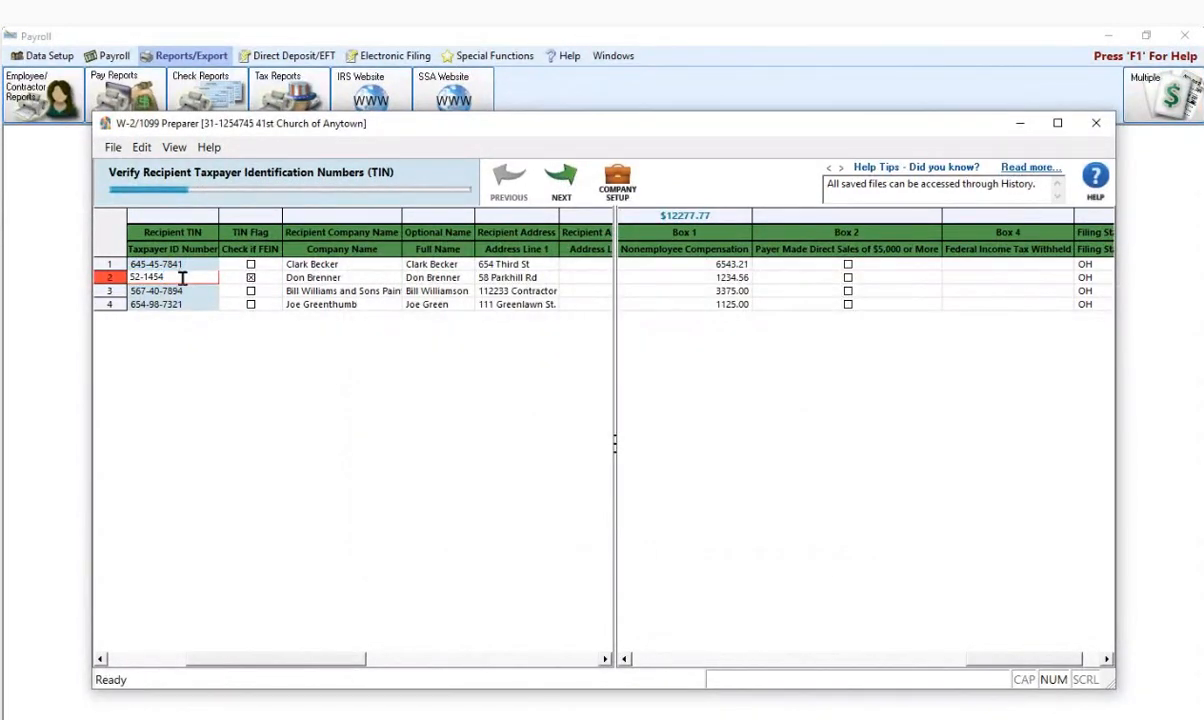
text(201)
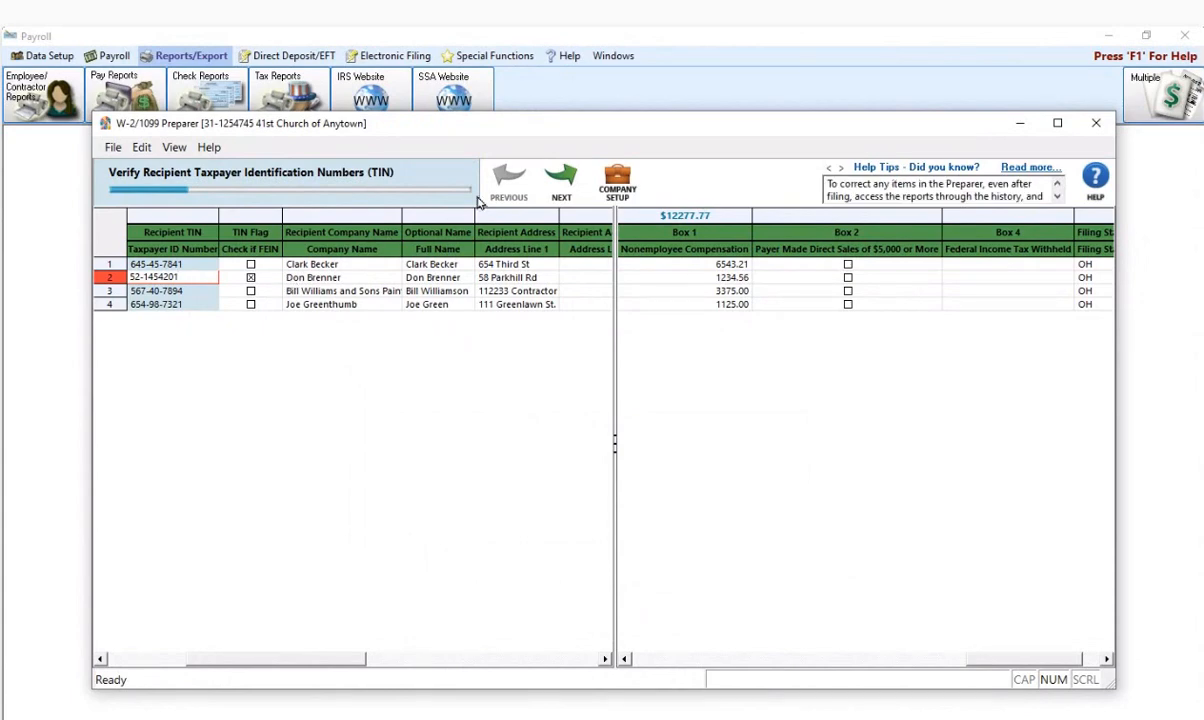
click(251, 278)
- Advance through the FEIN, names, income boxes, filing state and state income checks to the filing options
click(562, 178)
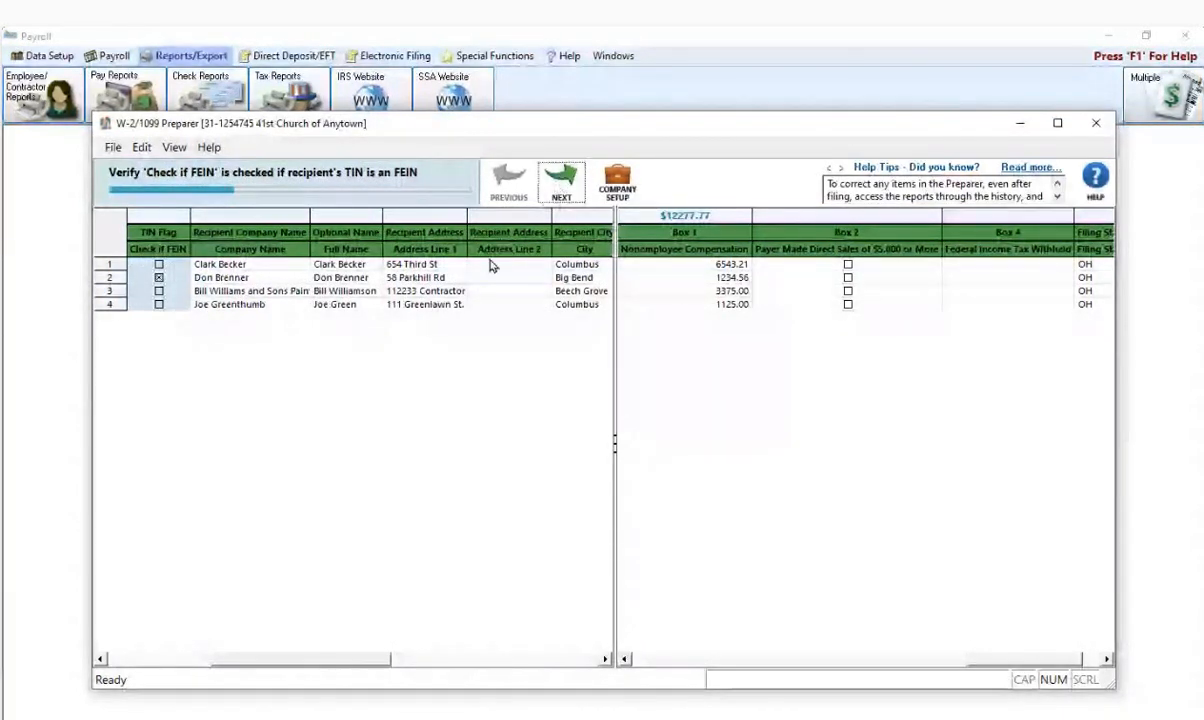
click(566, 185)
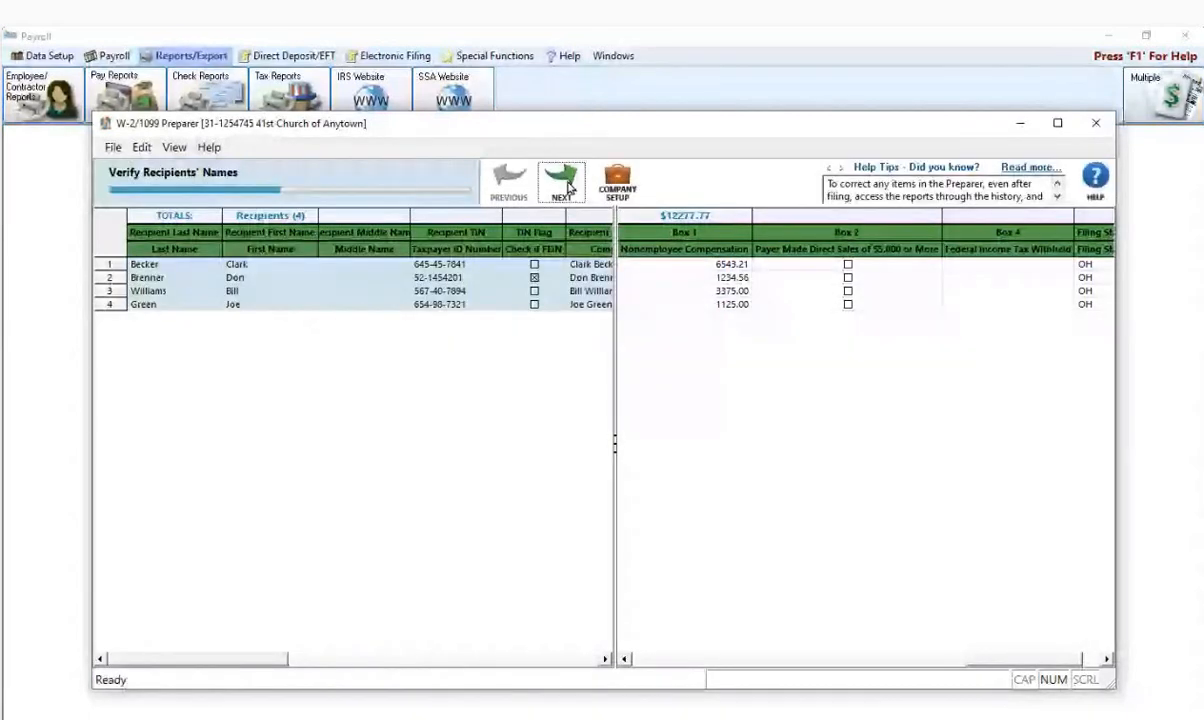
click(566, 185)
click(566, 185)
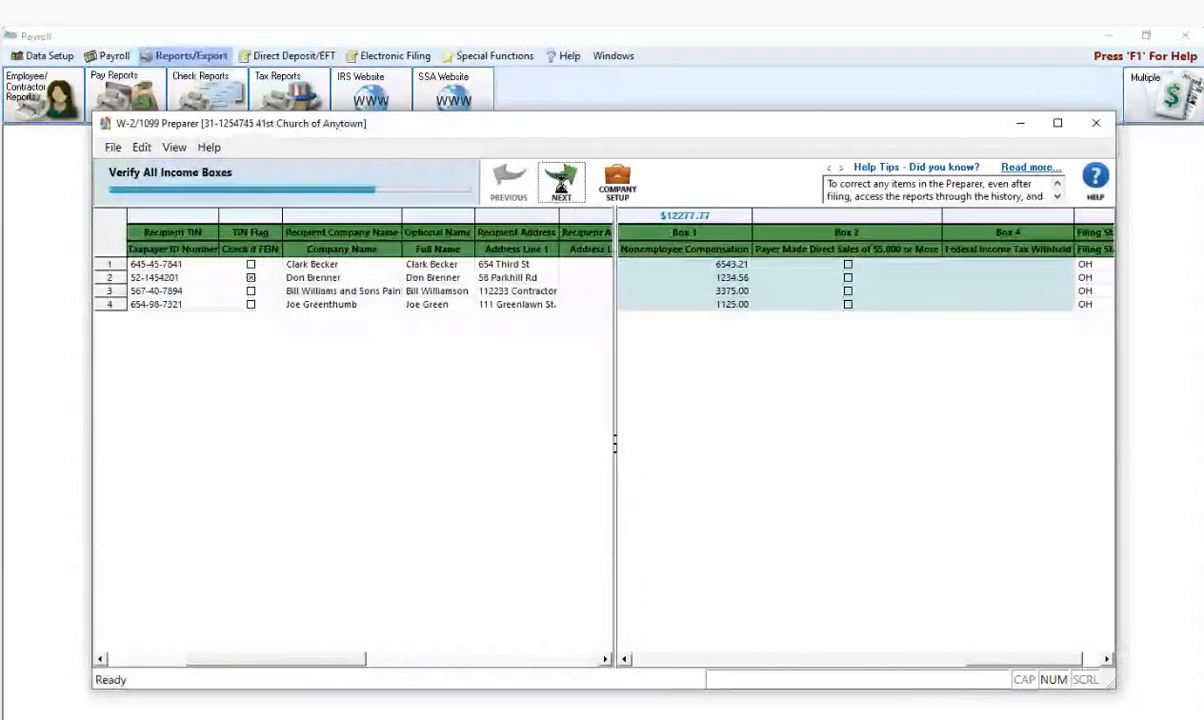
click(563, 190)
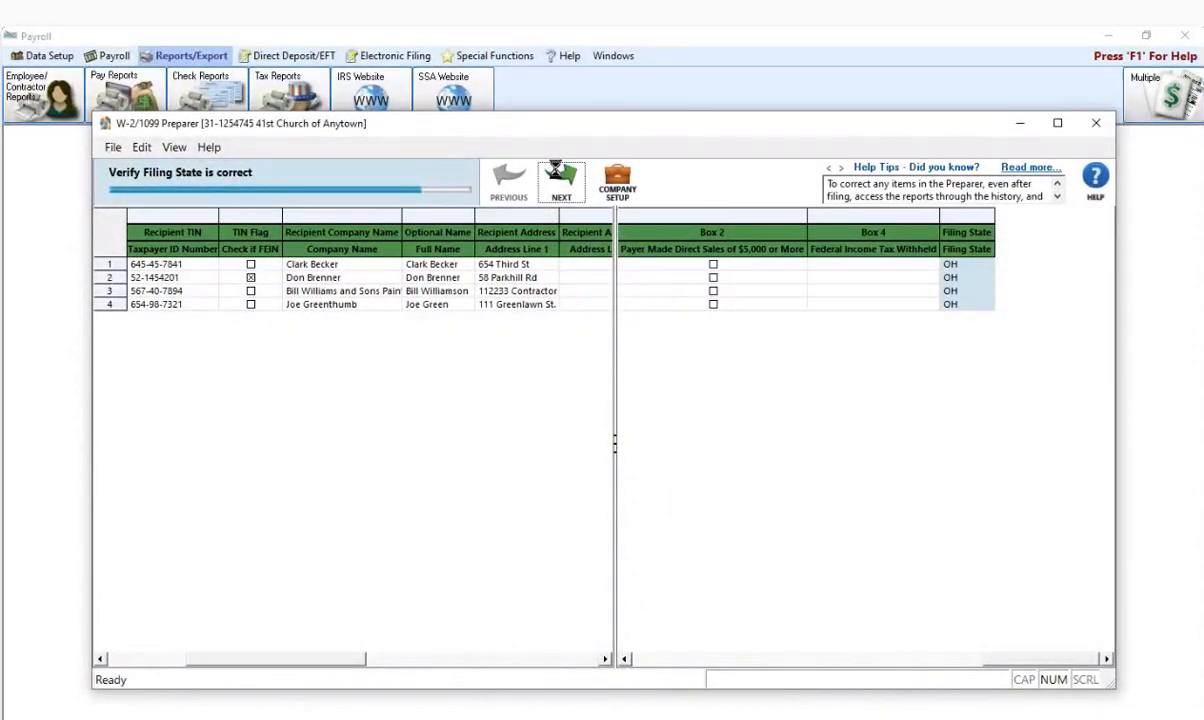
click(556, 180)
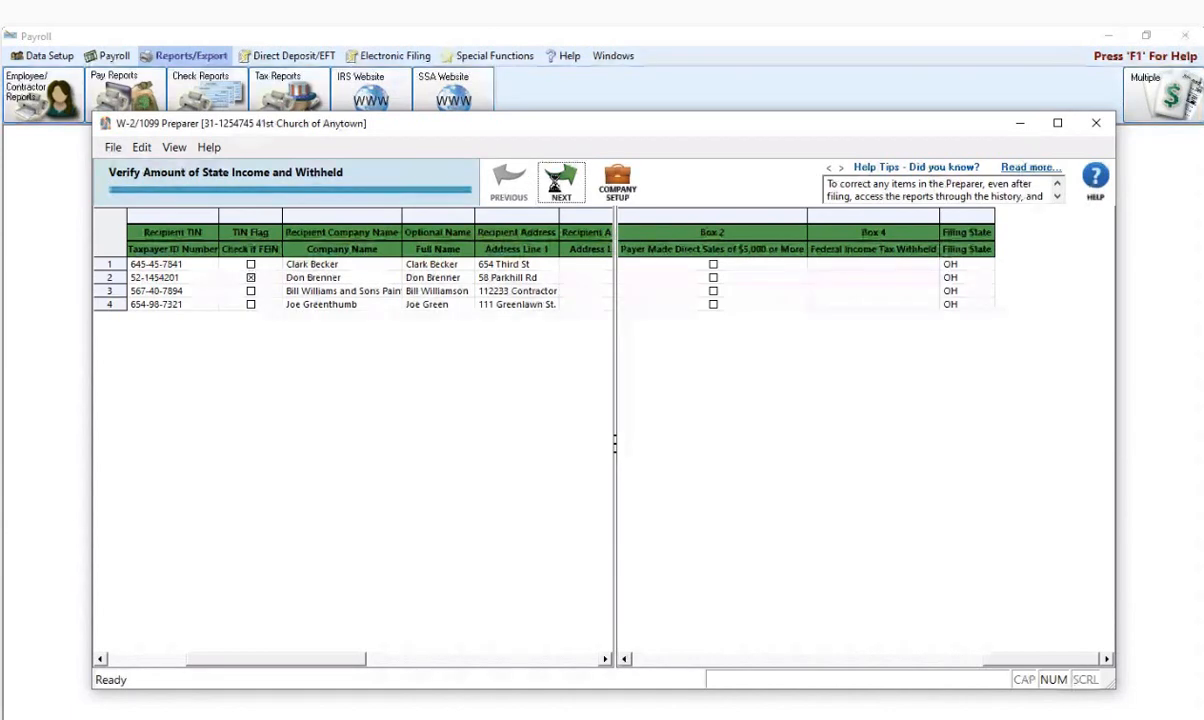
click(556, 184)
click(558, 187)
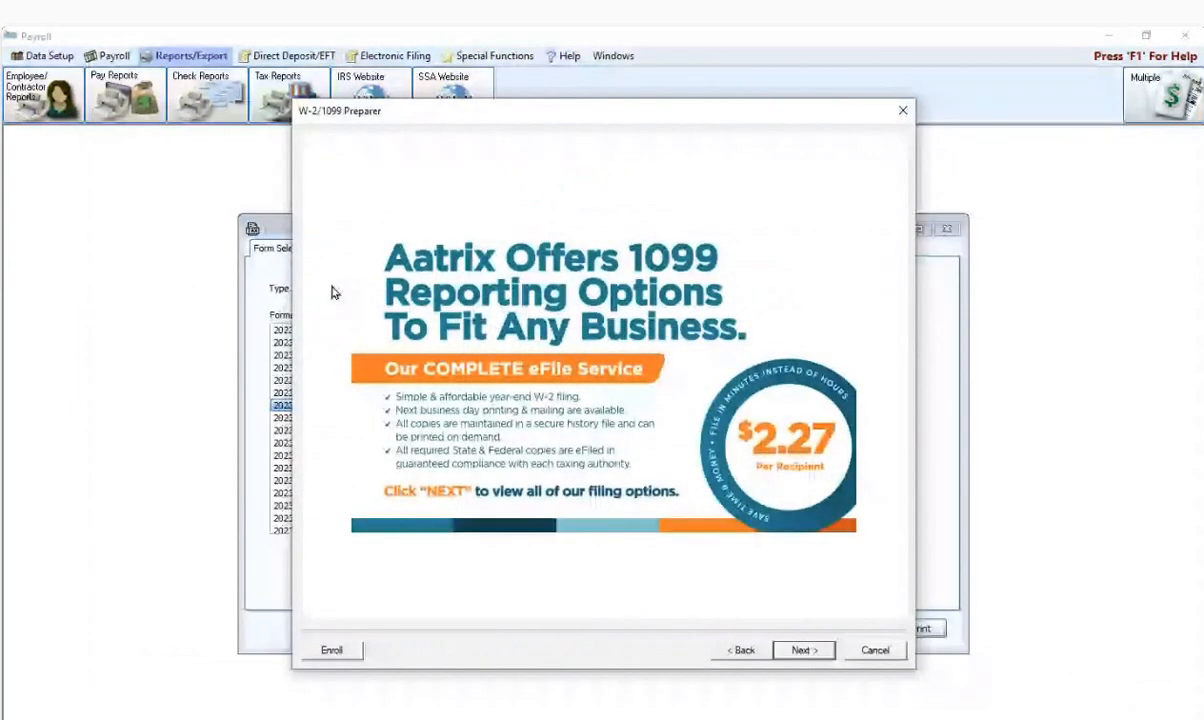
- Choose Other Options to print recipient, federal and state 1099 copies instead of state e-filing
click(799, 651)
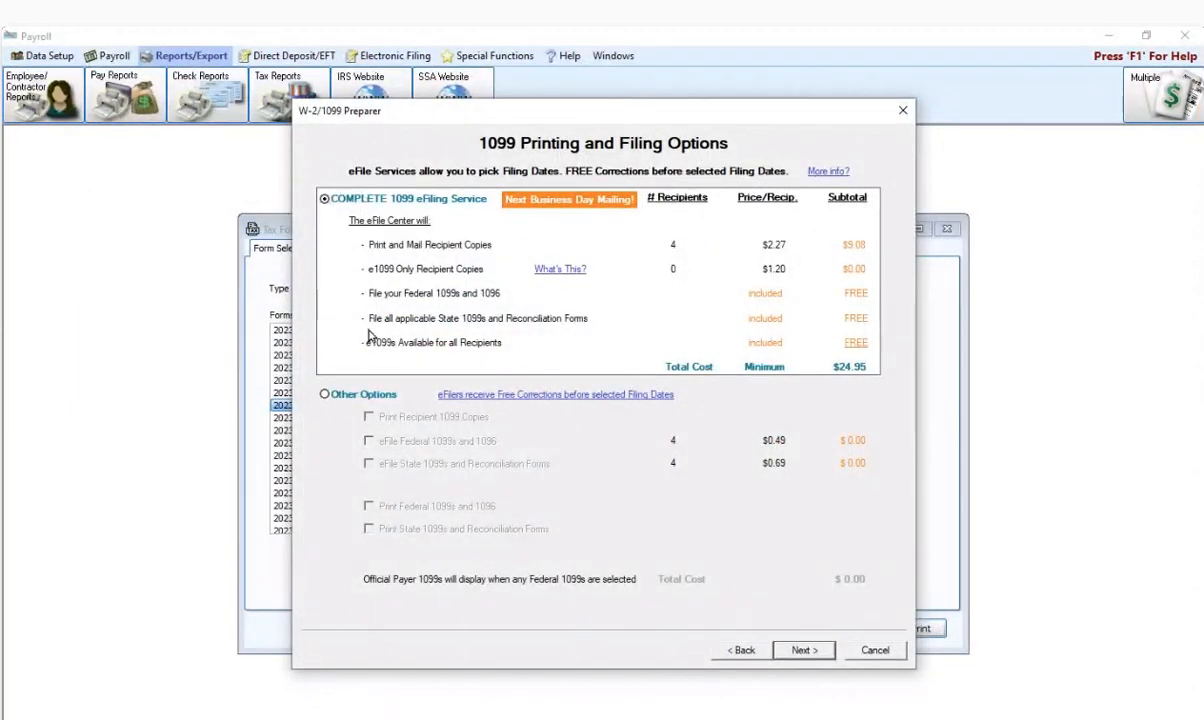
click(324, 395)
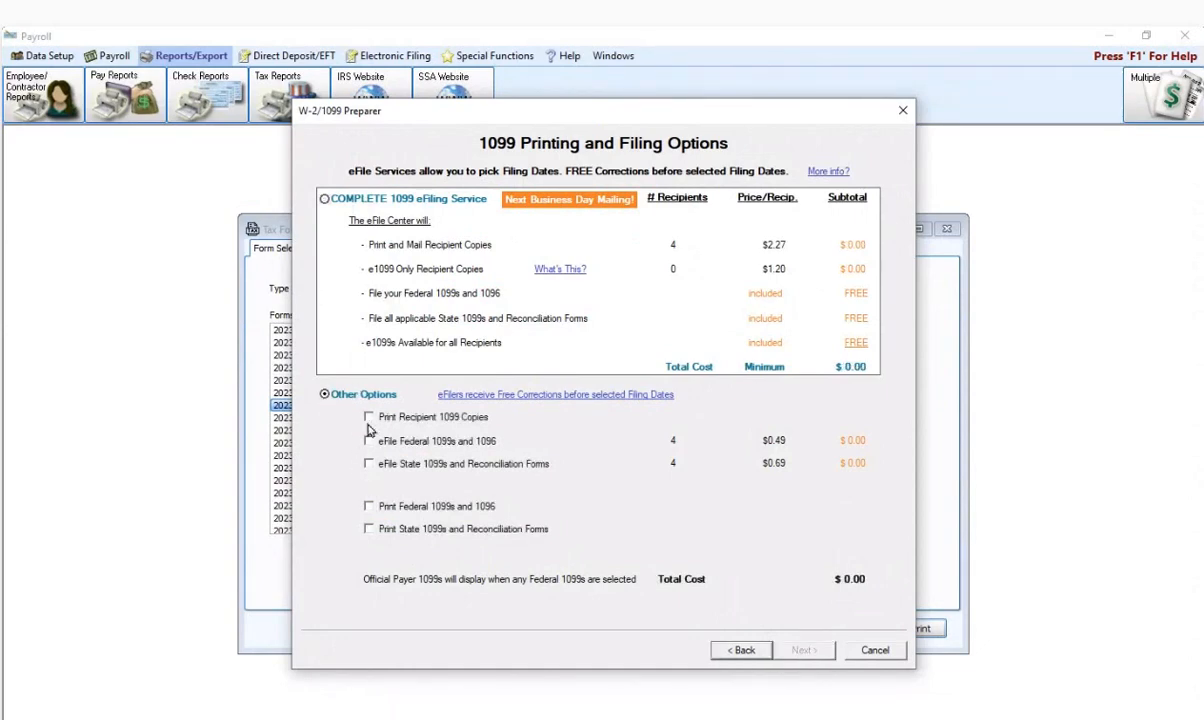
click(368, 417)
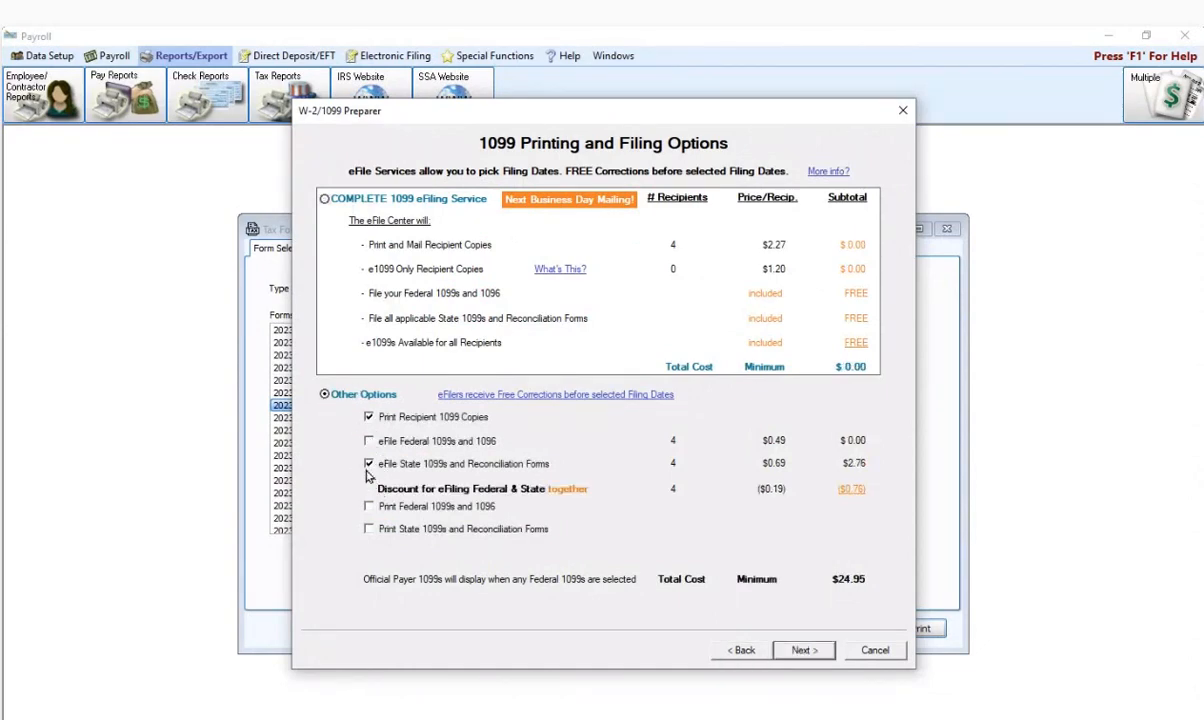
click(368, 464)
click(368, 507)
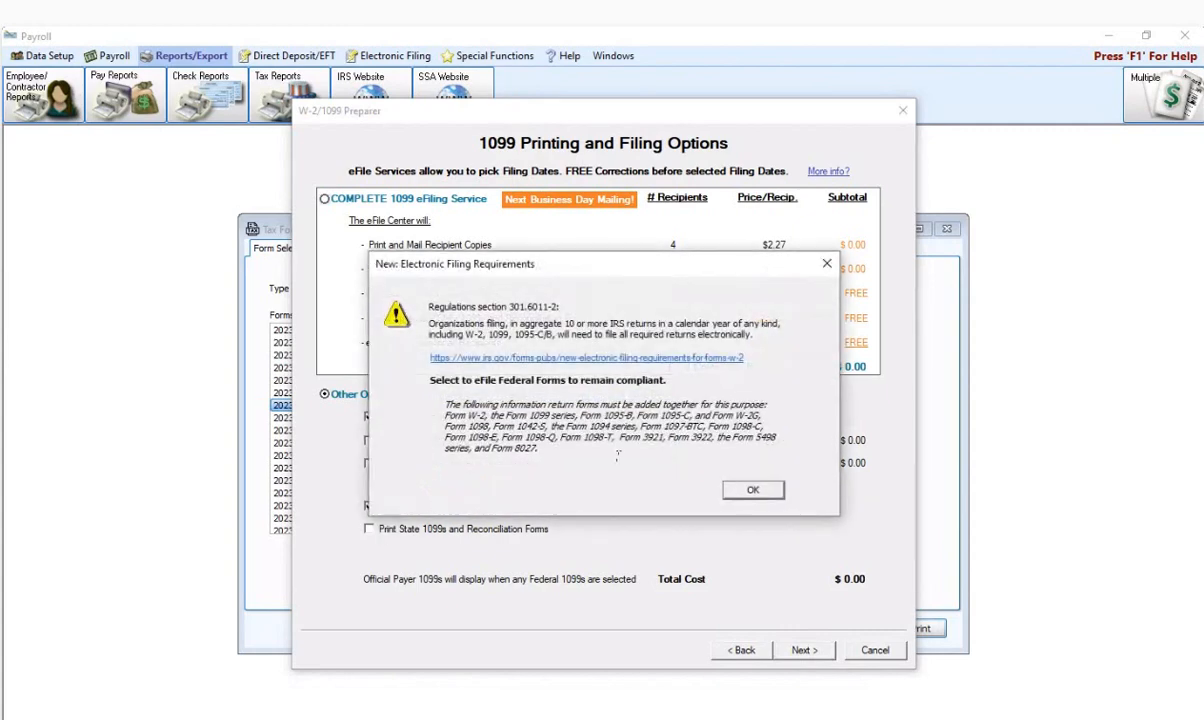
click(753, 490)
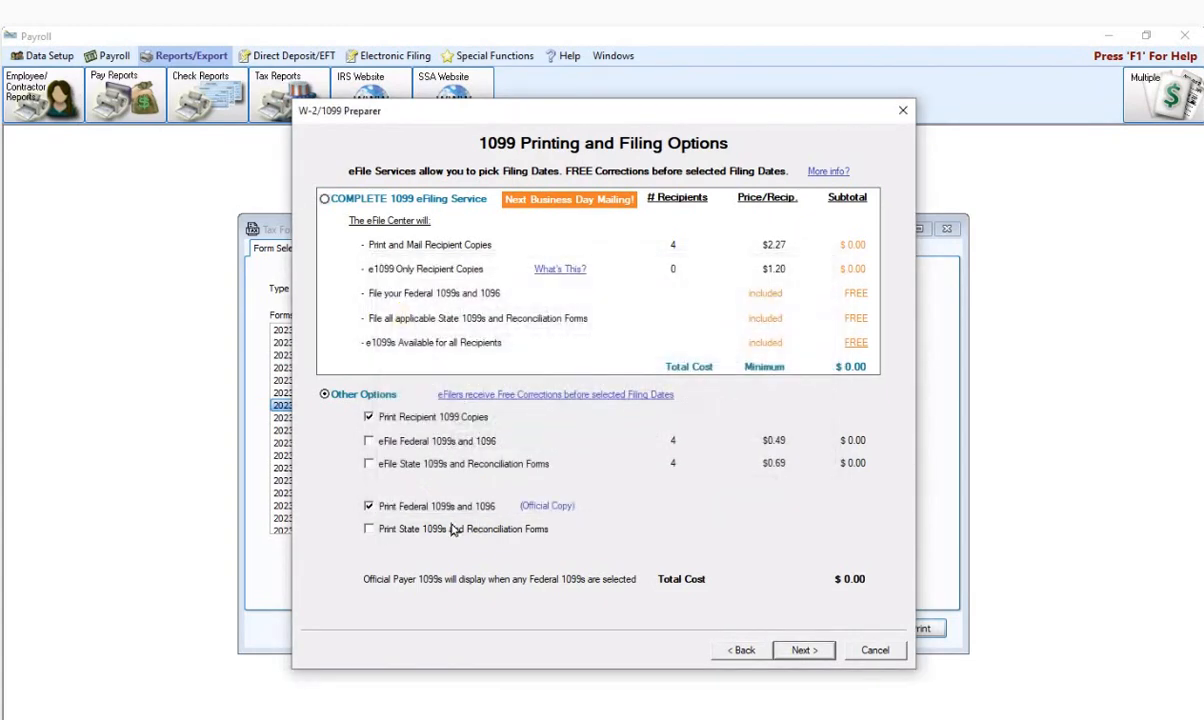
click(368, 529)
click(769, 441)
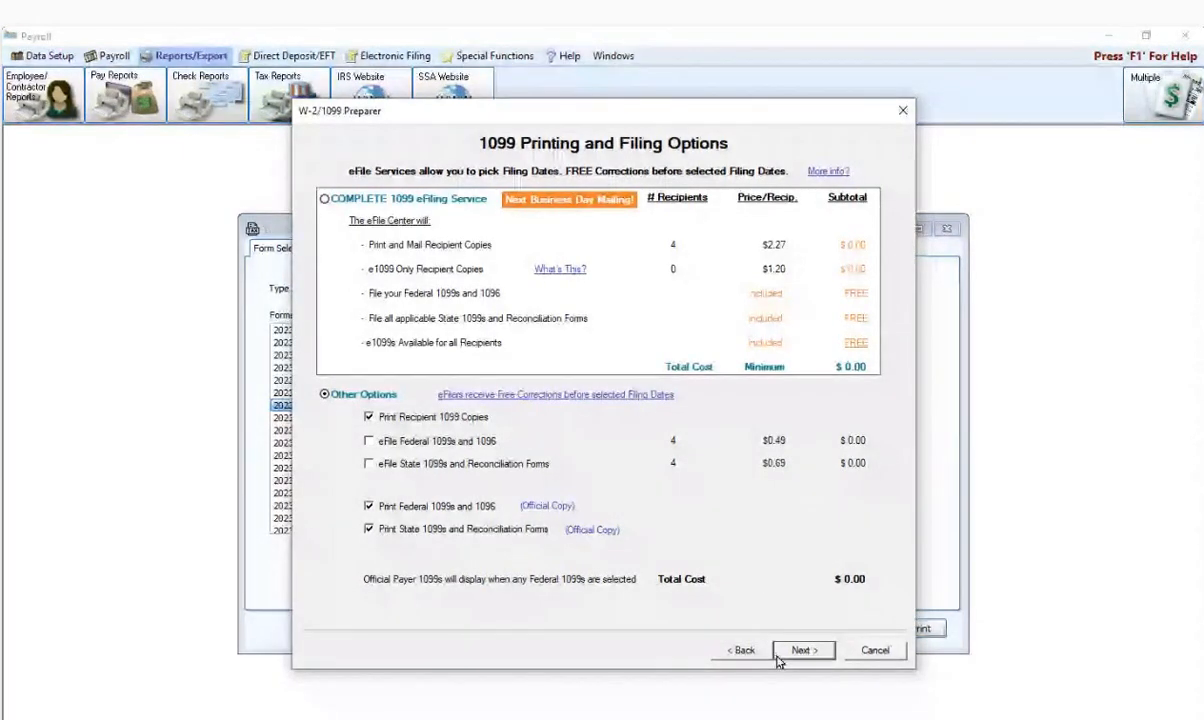
click(740, 652)
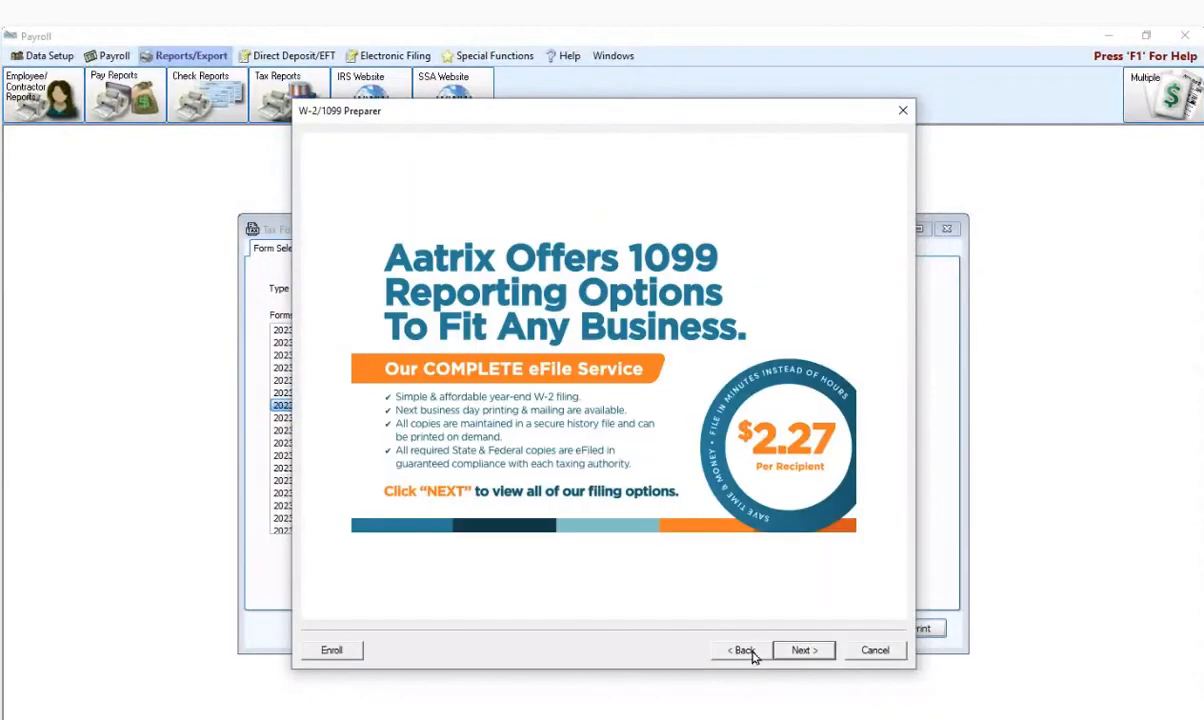
- Return to the Verify All Other Data grid and select row 2's Box 1 compensation amount
click(752, 655)
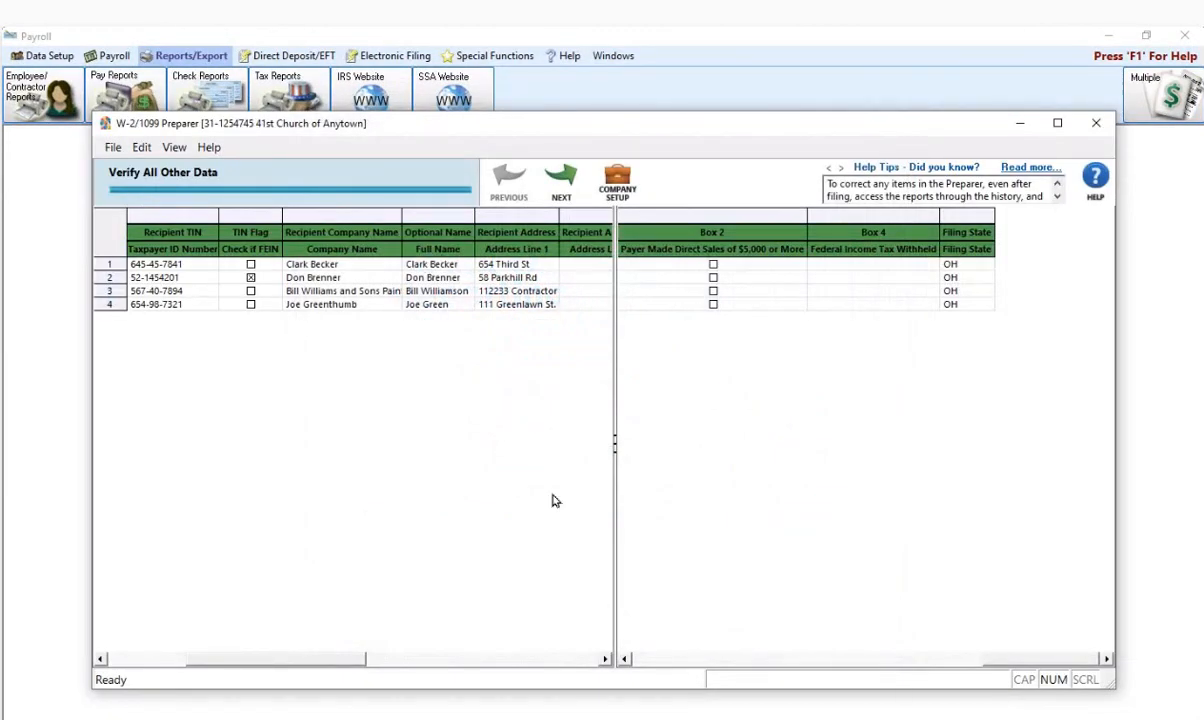
click(715, 659)
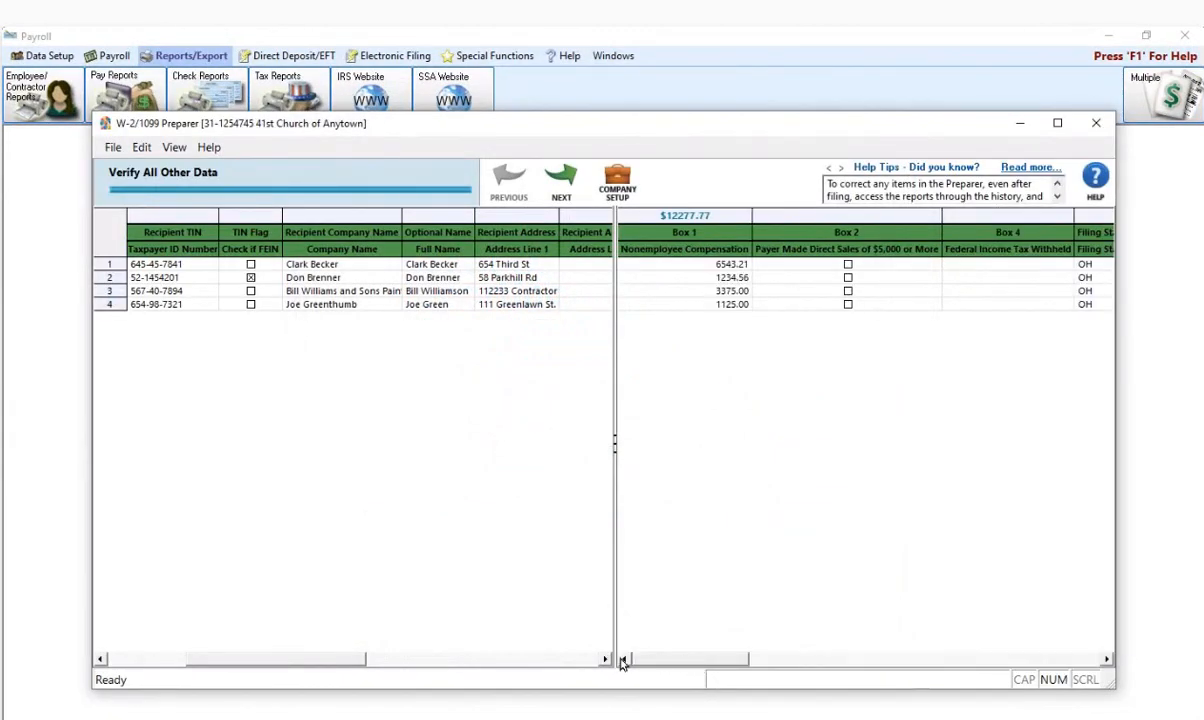
click(675, 277)
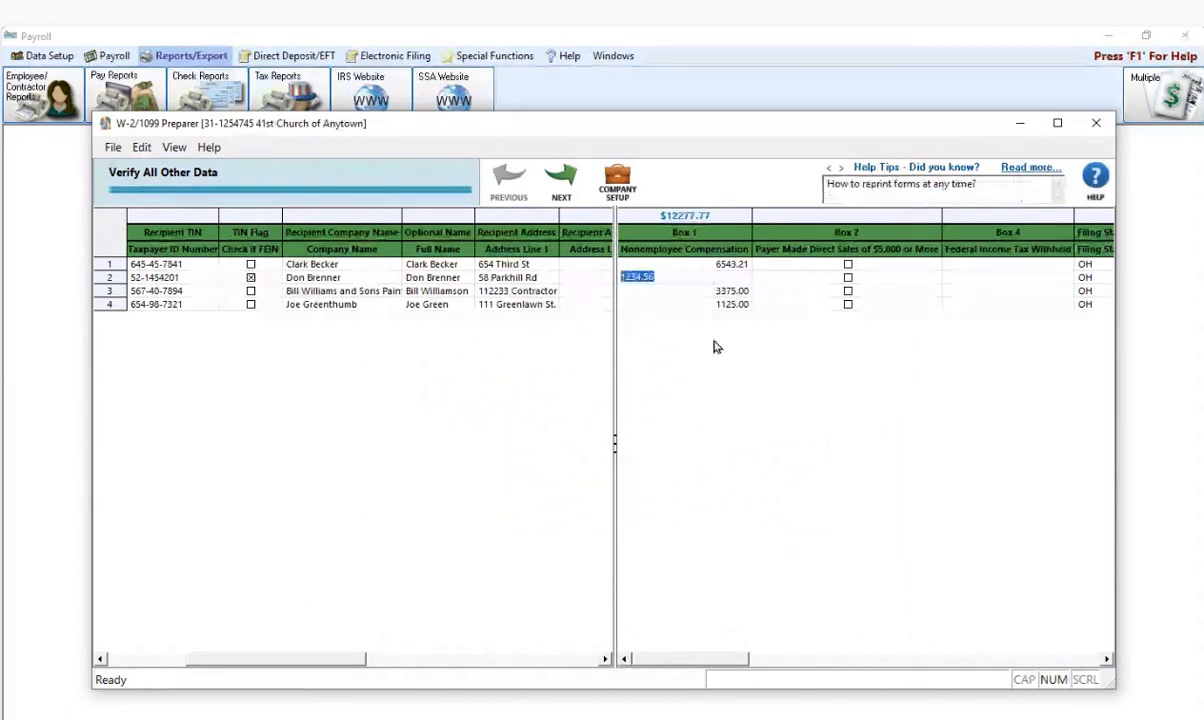